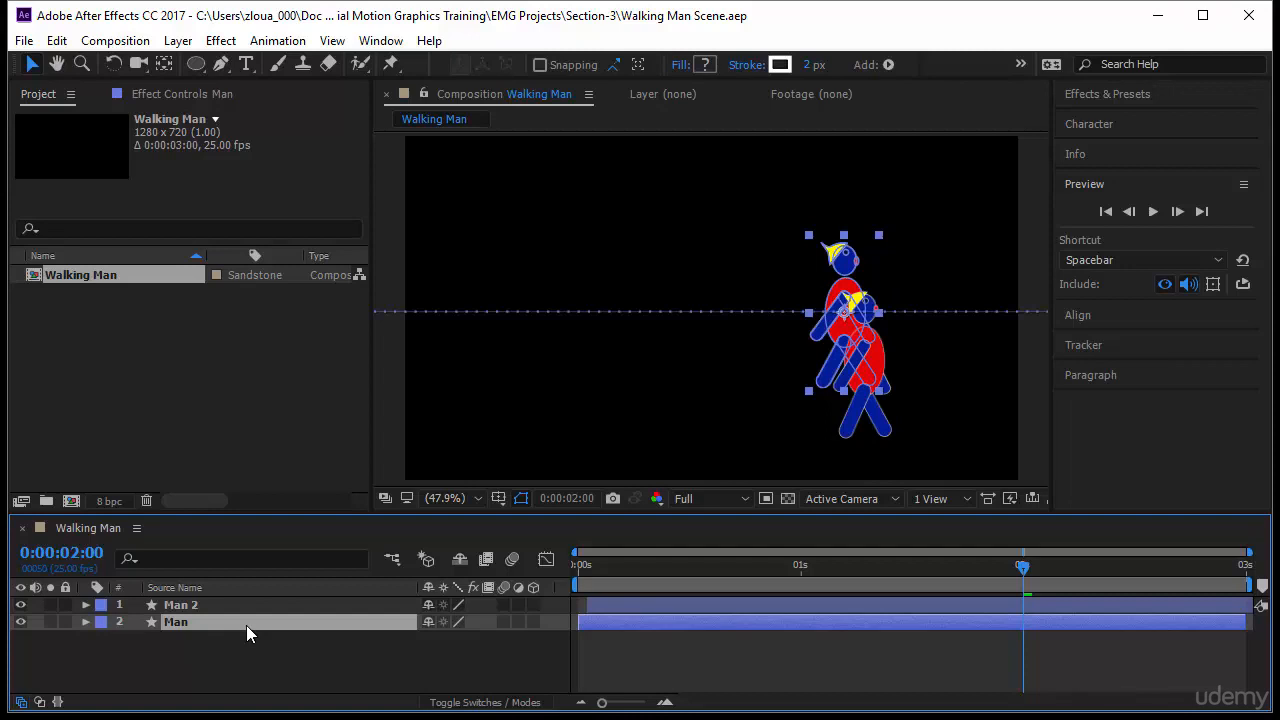
Step: Delete the Man layer, keeping Man 2, and move the current time to 0:00:00:16
key(Delete)
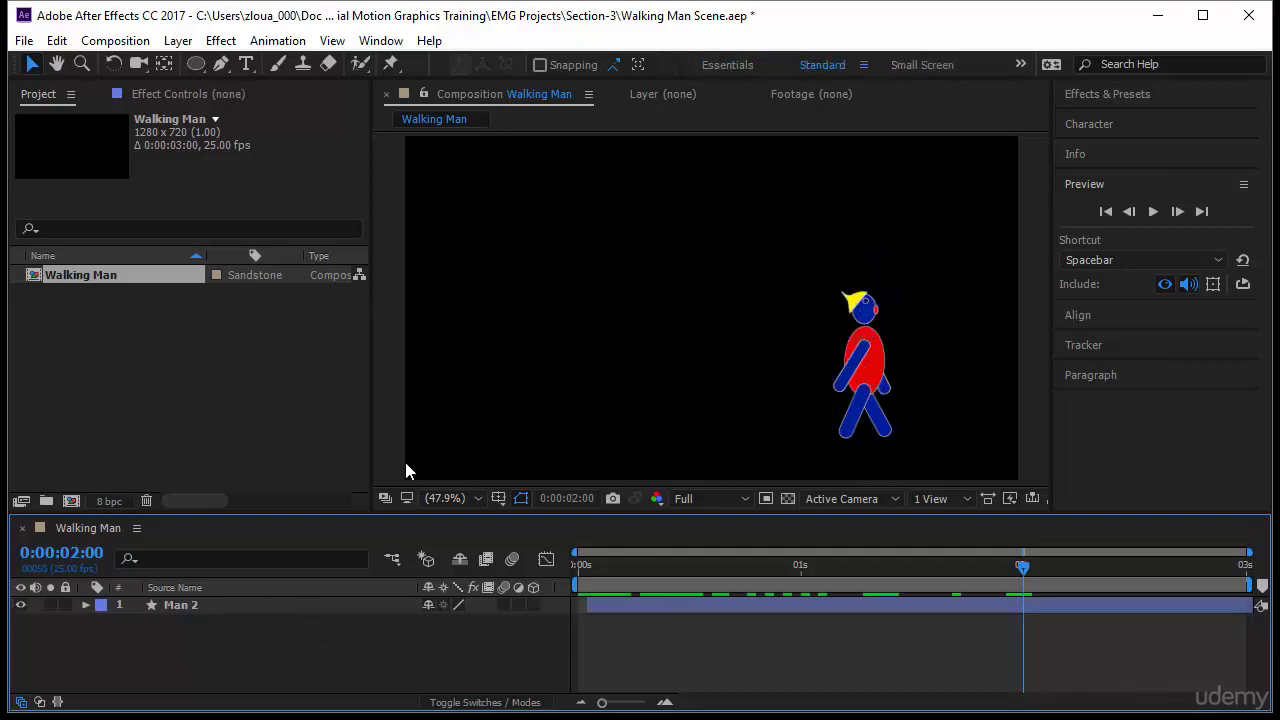
drag(1022, 566, 721, 566)
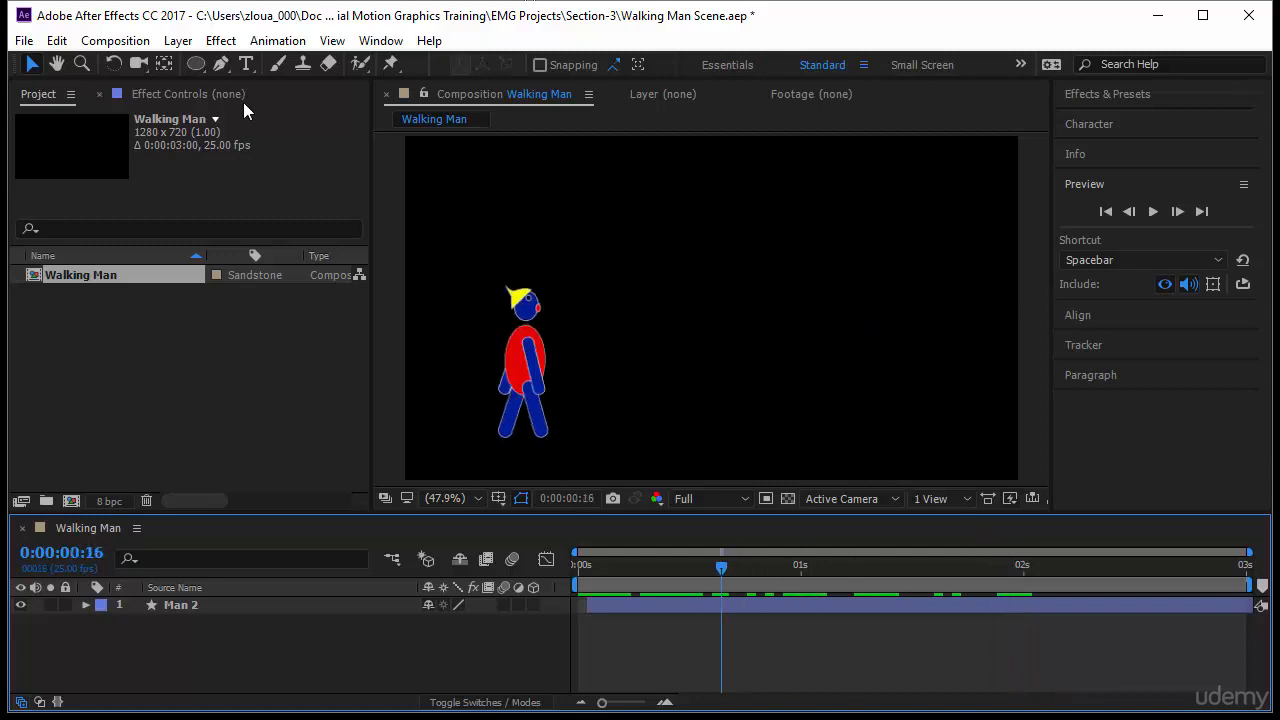
Step: Draw a wide rectangle across the full bottom of the composition and fill it with dark grey 404040
drag(196, 64, 272, 65)
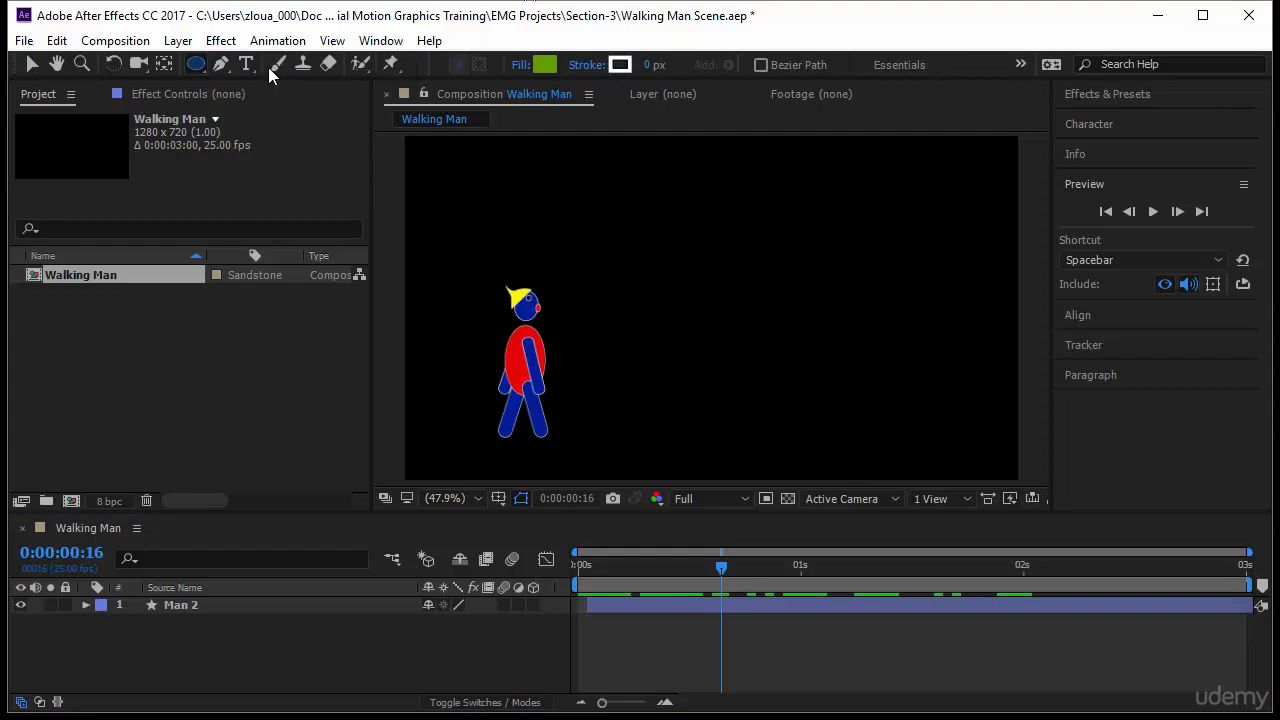
click(412, 440)
drag(412, 440, 1021, 487)
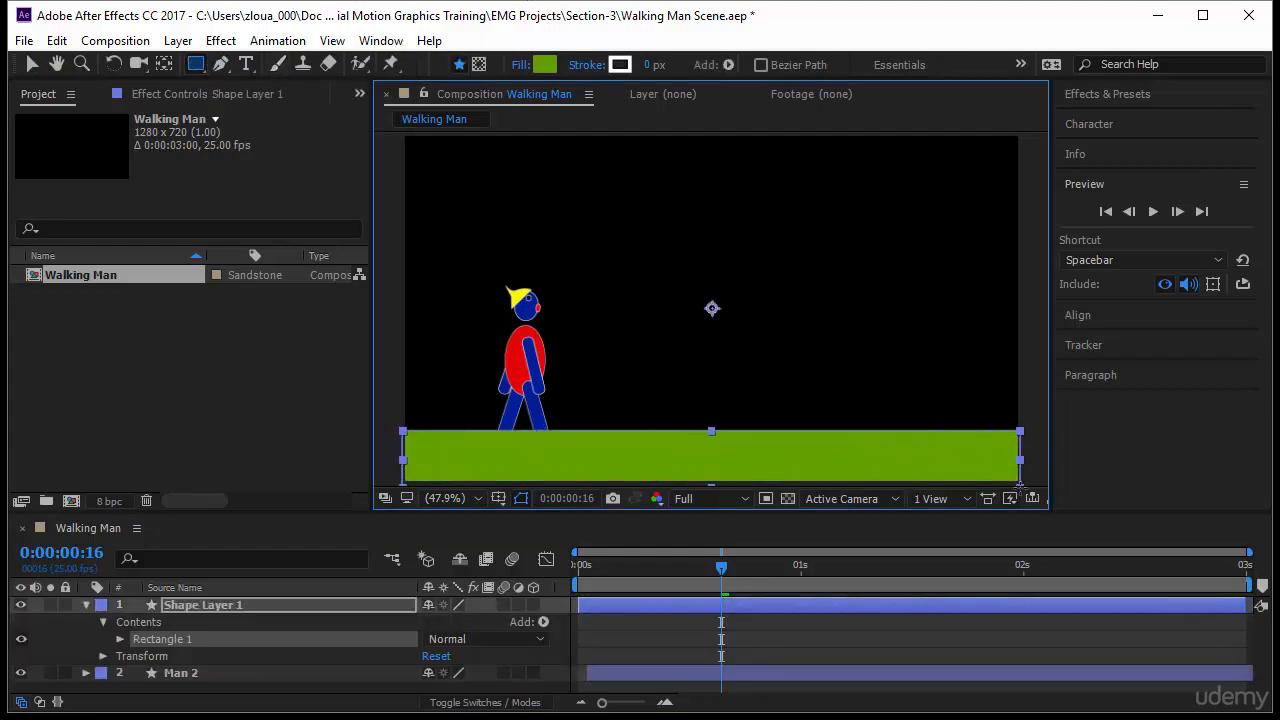
click(545, 65)
drag(16, 202, 20, 242)
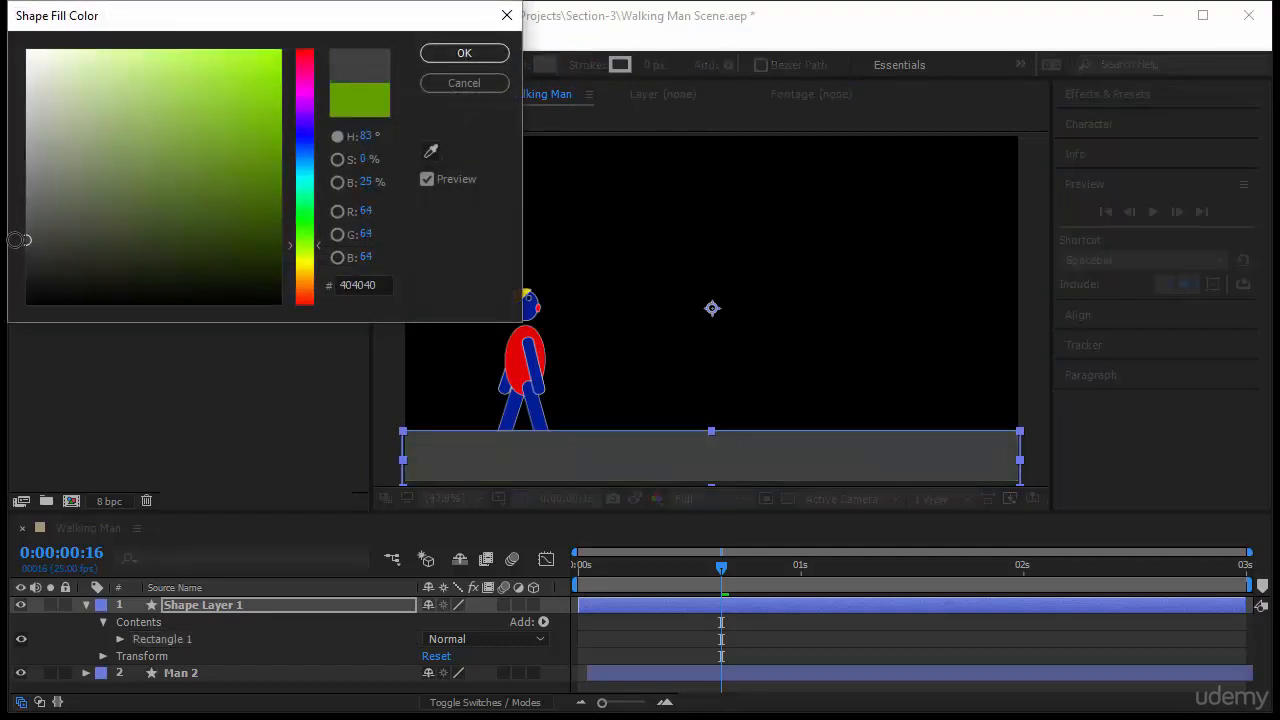
click(447, 55)
Step: Rename the rectangle's shape layer to Road and place it below the Man 2 layer
click(86, 605)
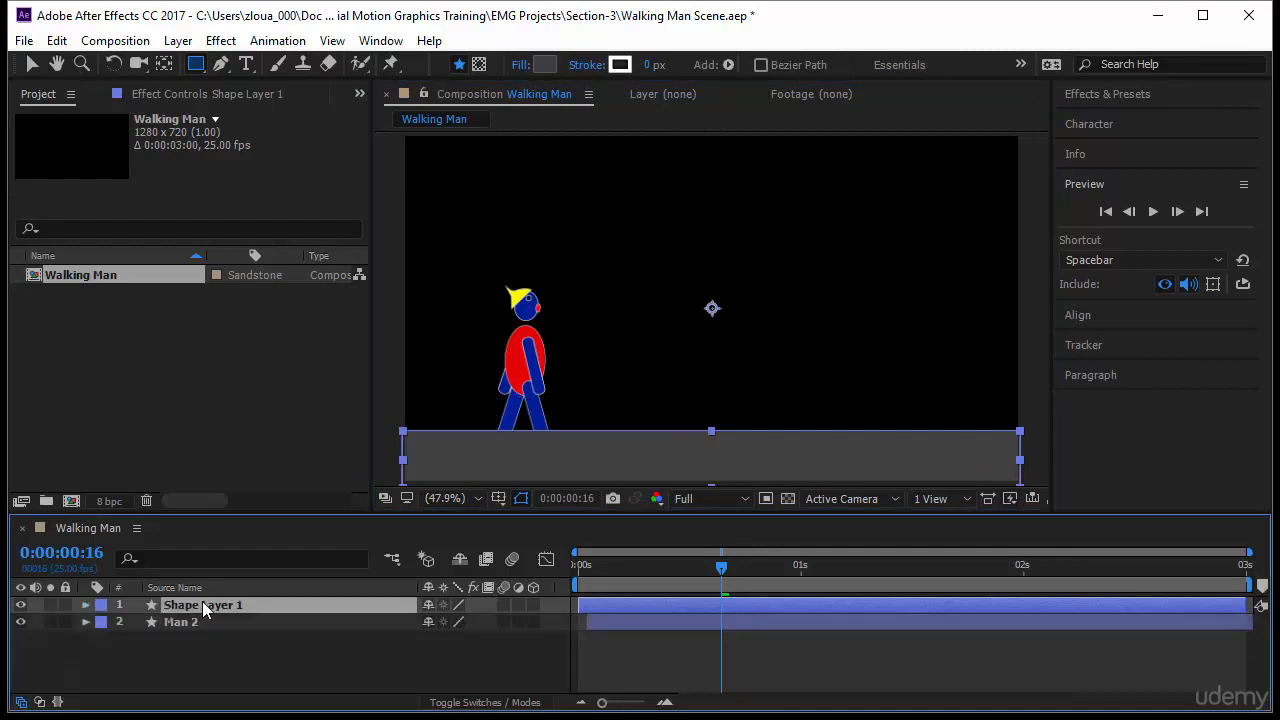
key(Return)
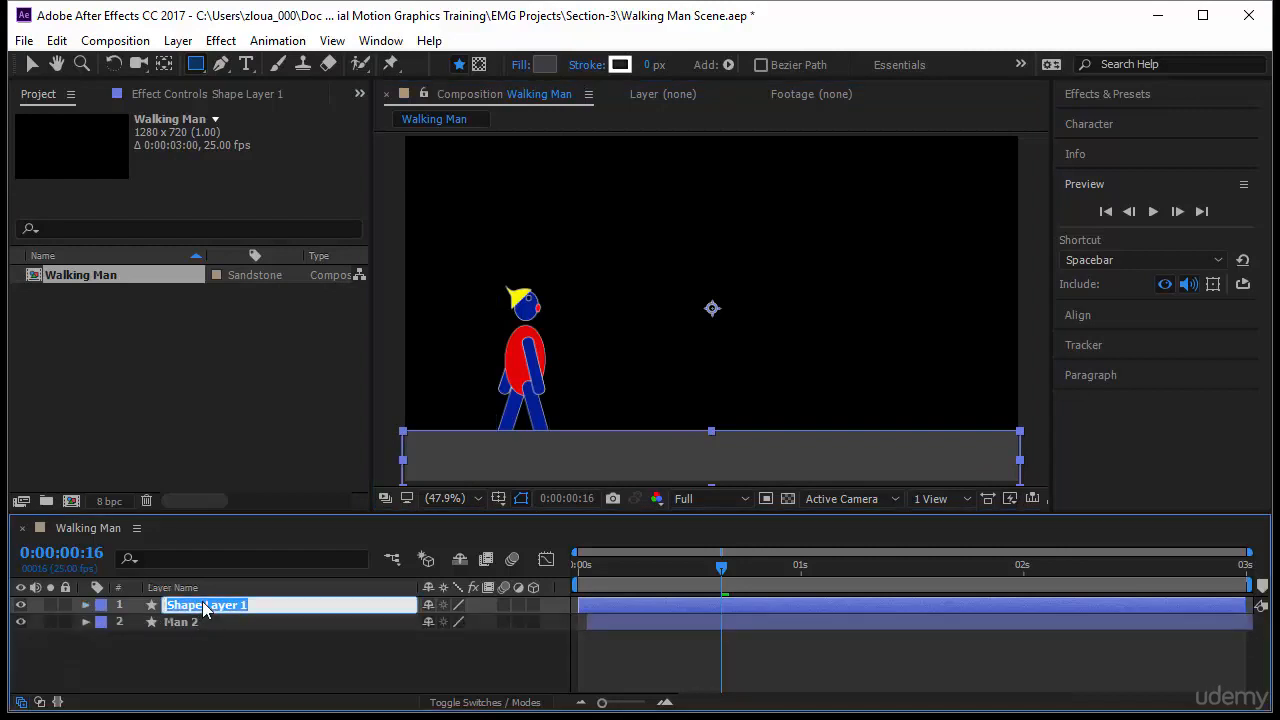
text(Road)
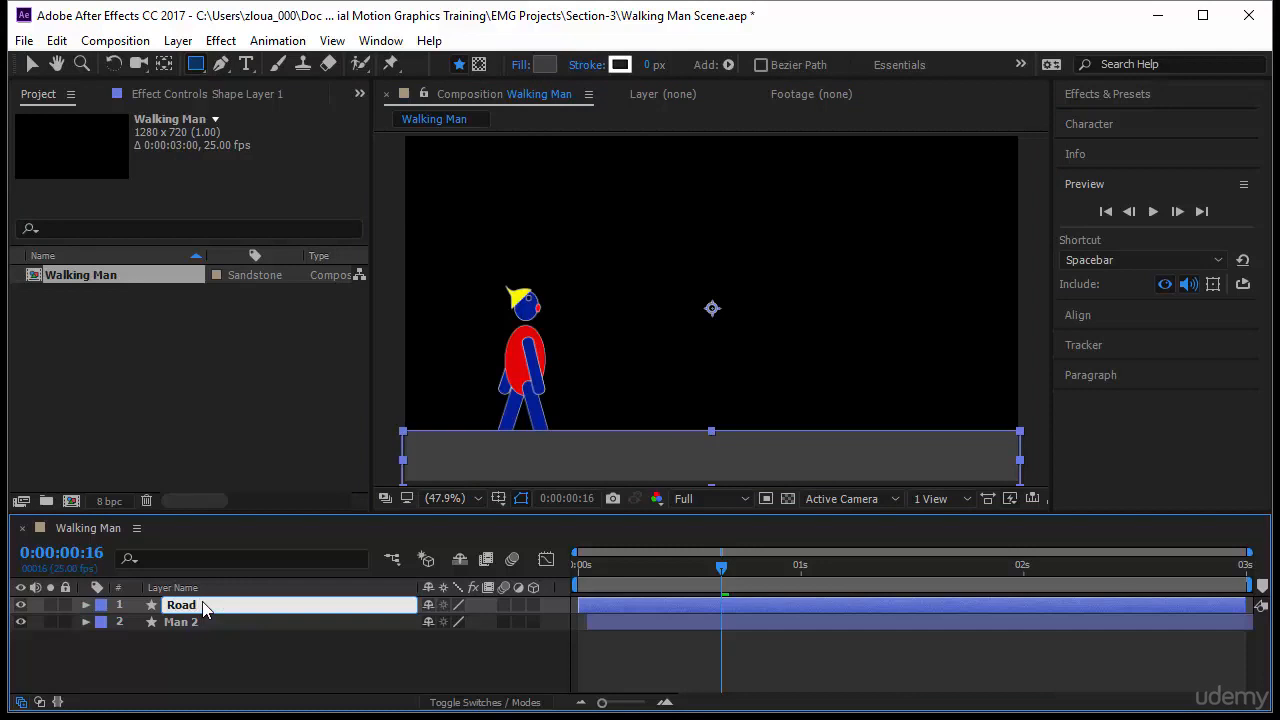
key(Return)
drag(229, 606, 280, 656)
click(301, 654)
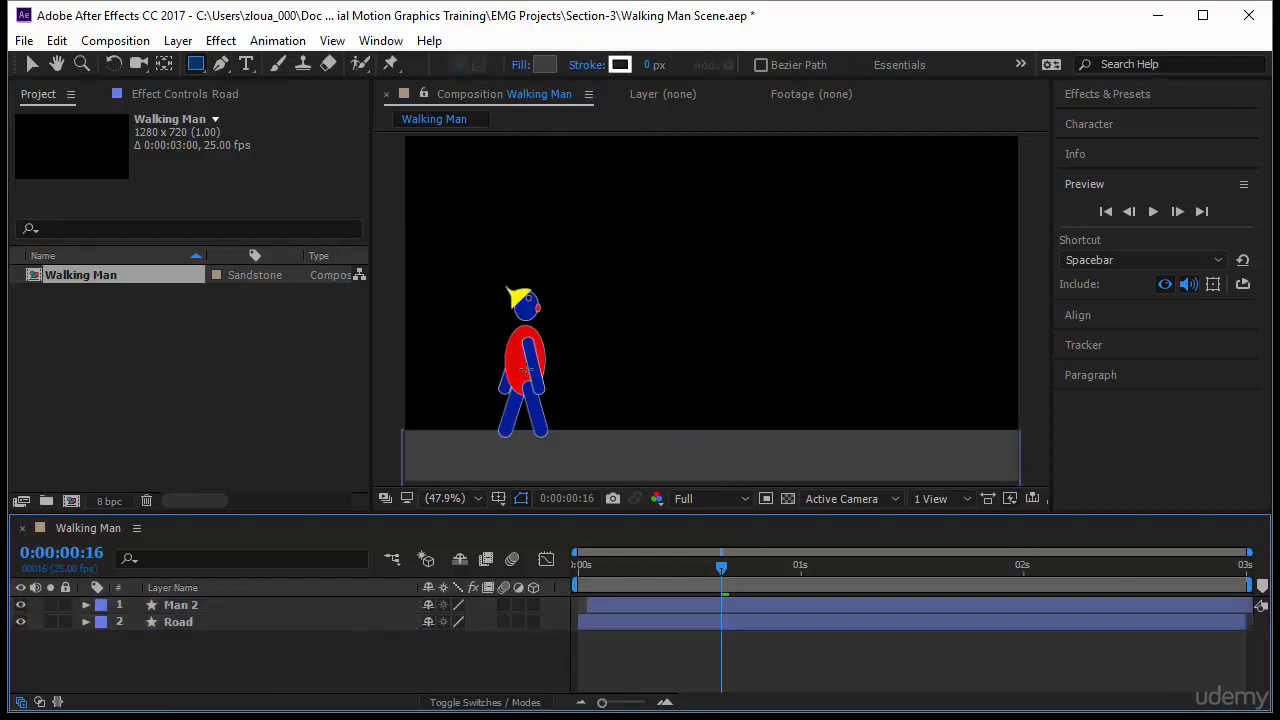
Step: Centre the Road layer's anchor point and move the road slightly down so its upper edge meets the man's feet
click(271, 622)
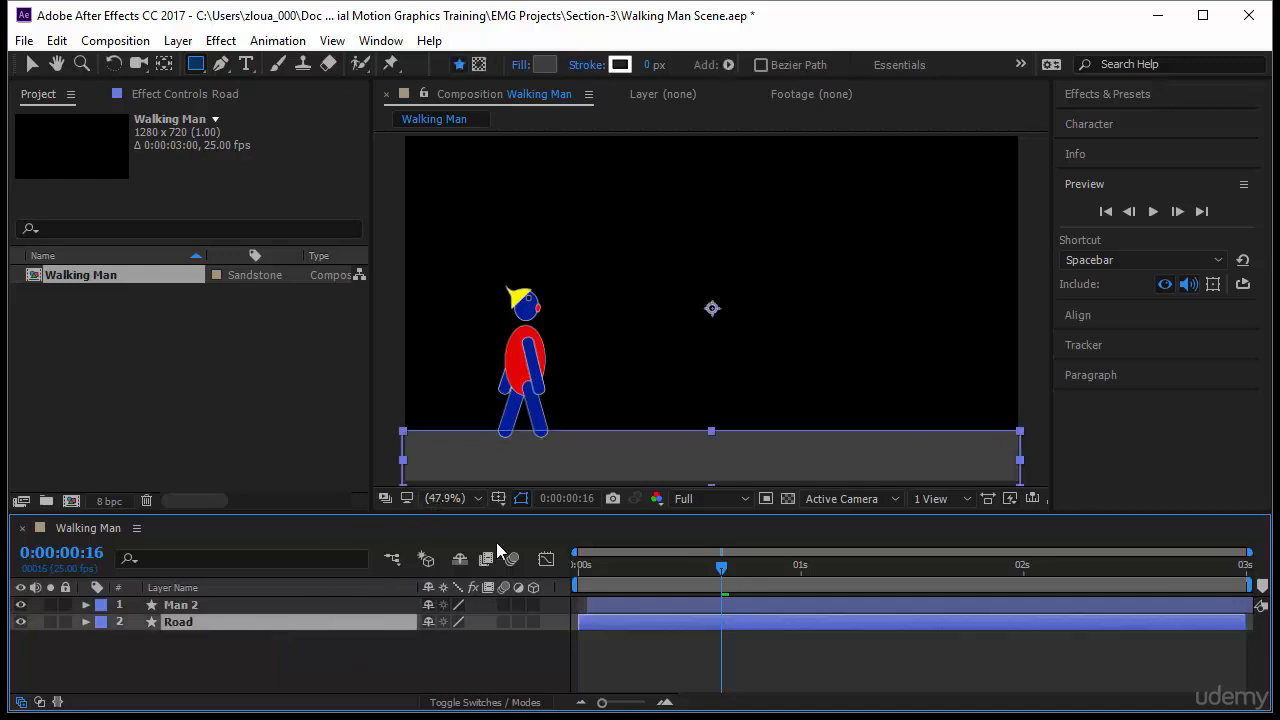
key(v)
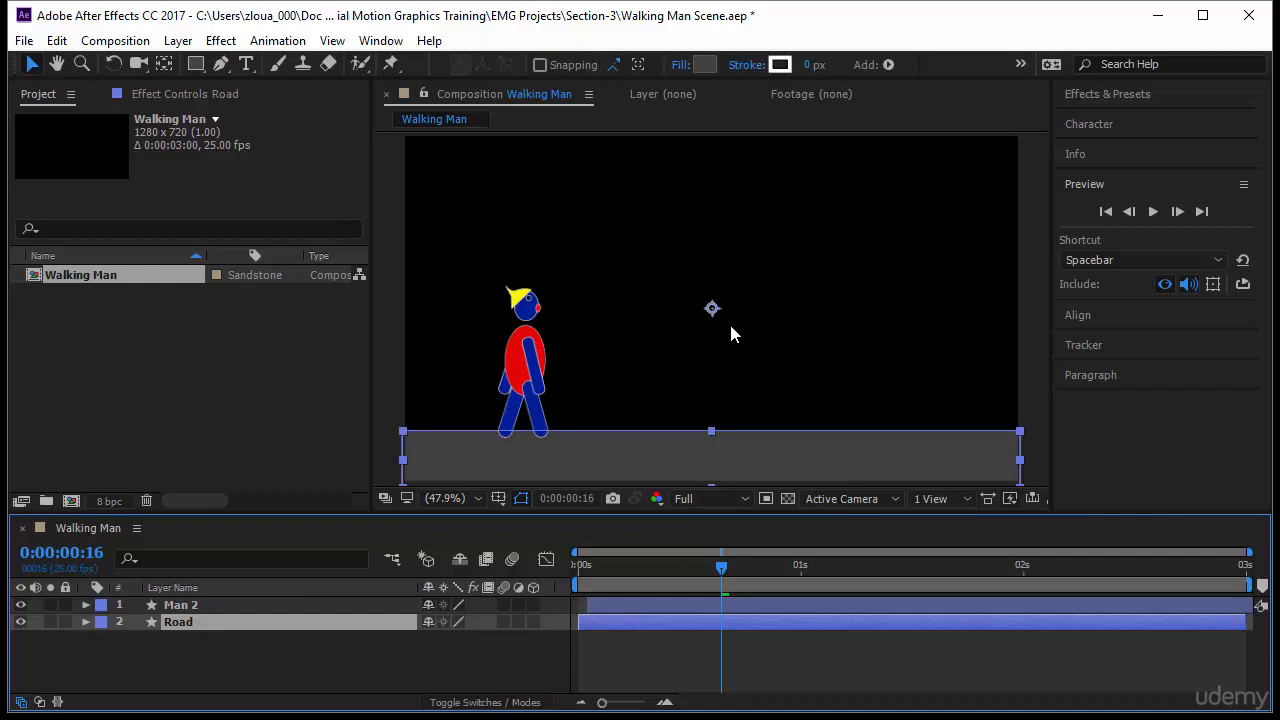
key(ctrl+alt+Home)
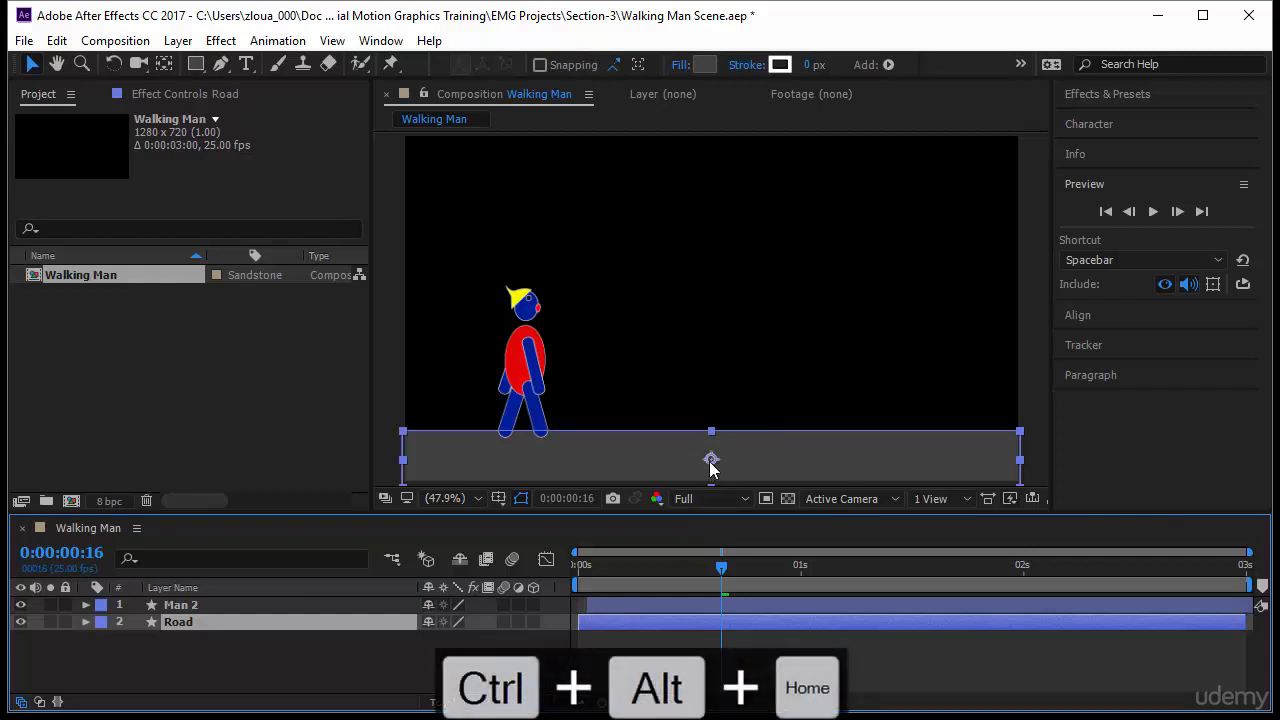
drag(710, 461, 710, 467)
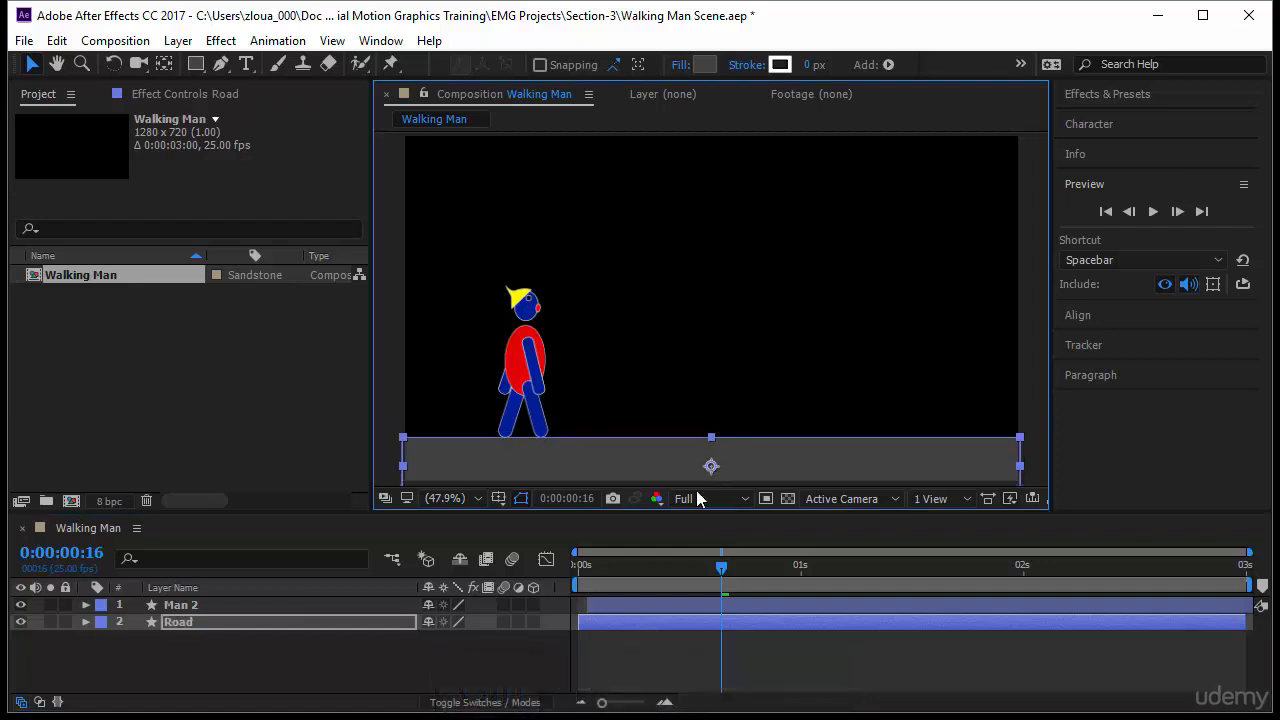
click(695, 660)
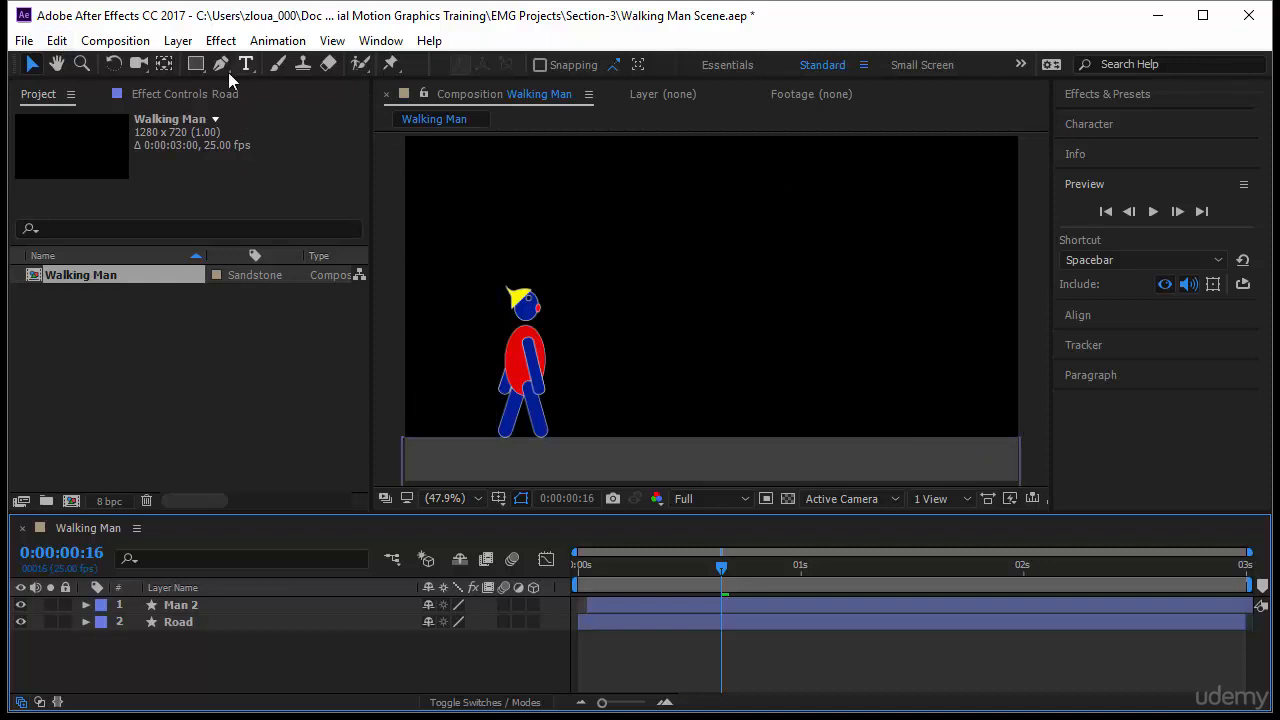
Step: Create a rectangle shape layer filling the whole composition, rename it Sky and place it below the Road layer
double_click(200, 66)
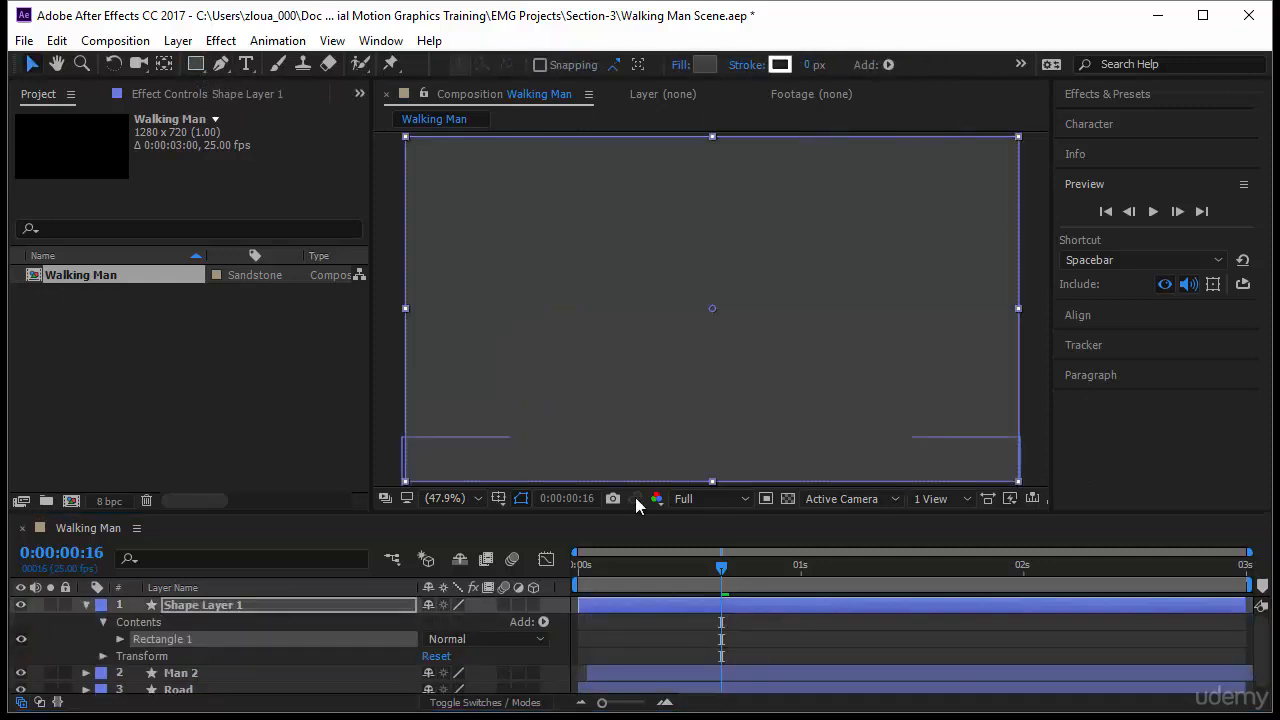
click(216, 605)
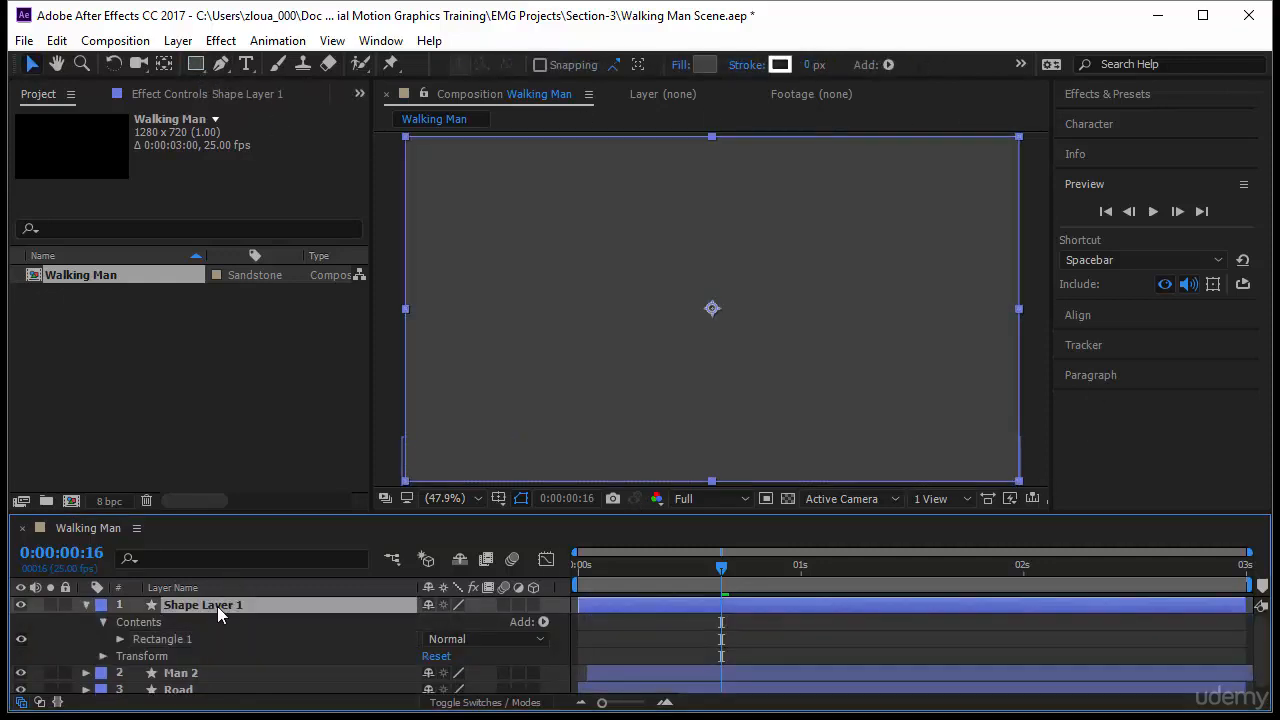
key(Return)
text(Sky)
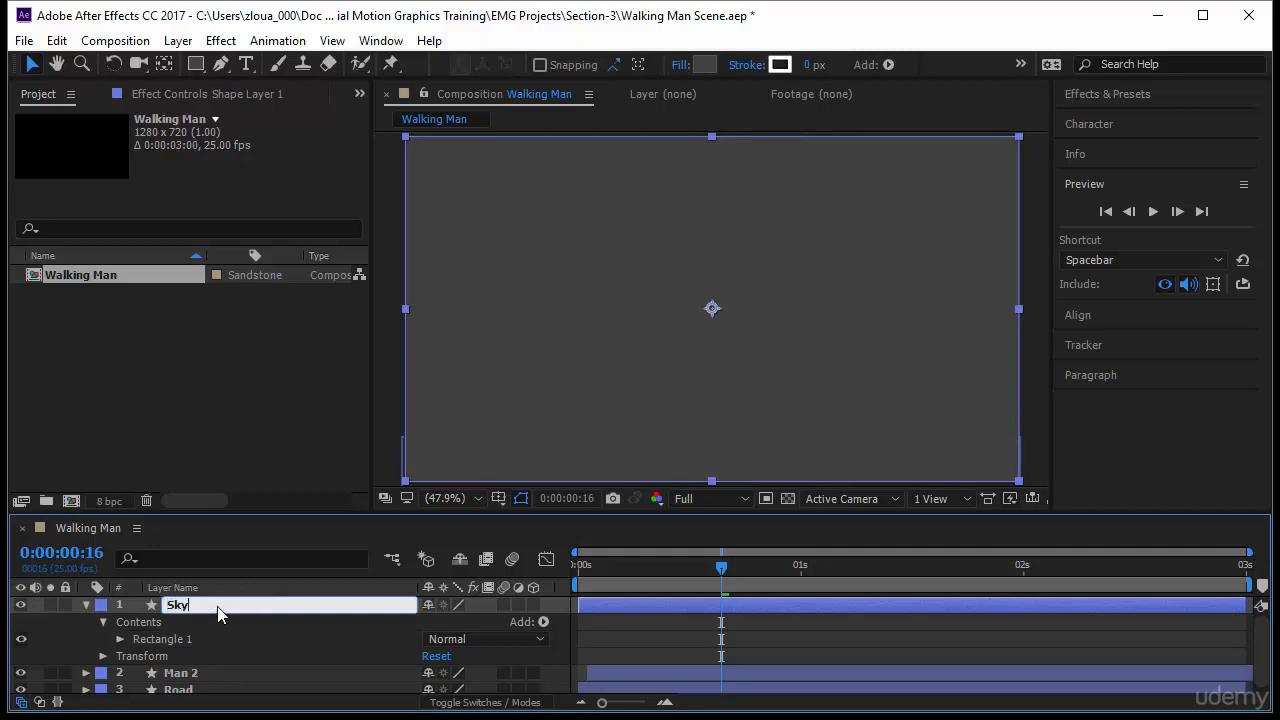
key(Return)
drag(233, 602, 231, 697)
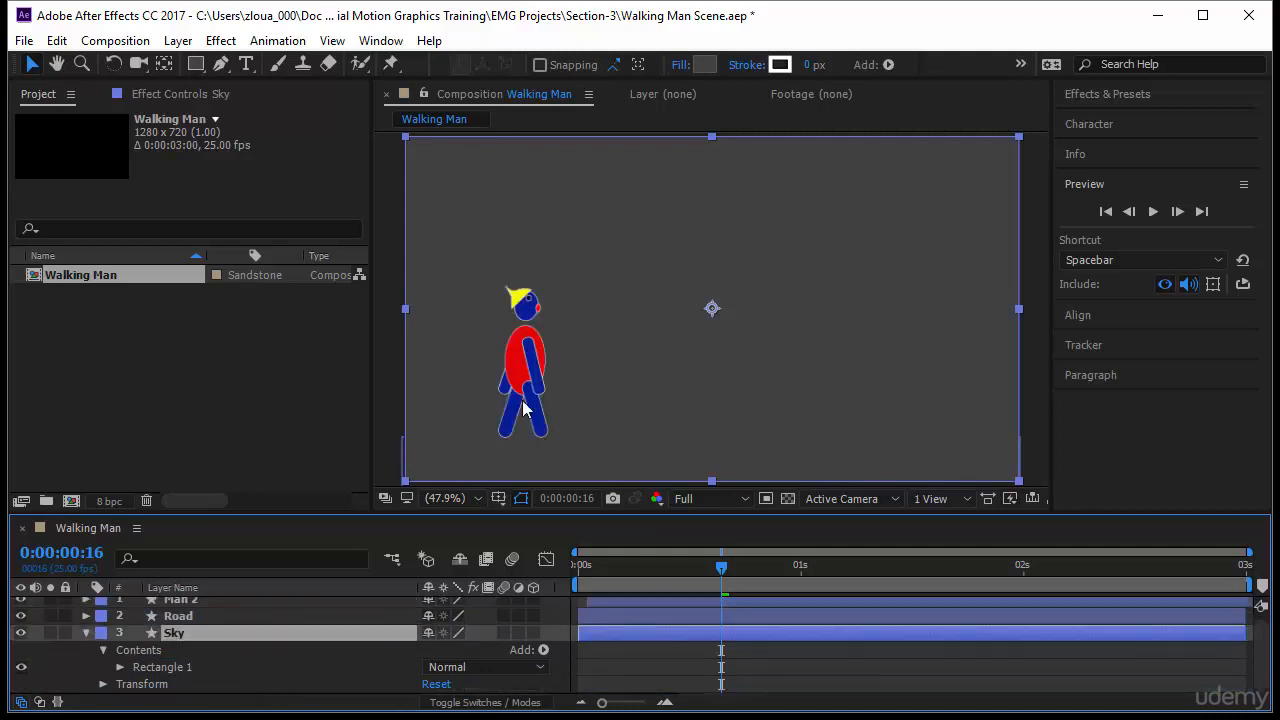
Step: Change the Sky rectangle's fill colour to blue 24268A
click(705, 64)
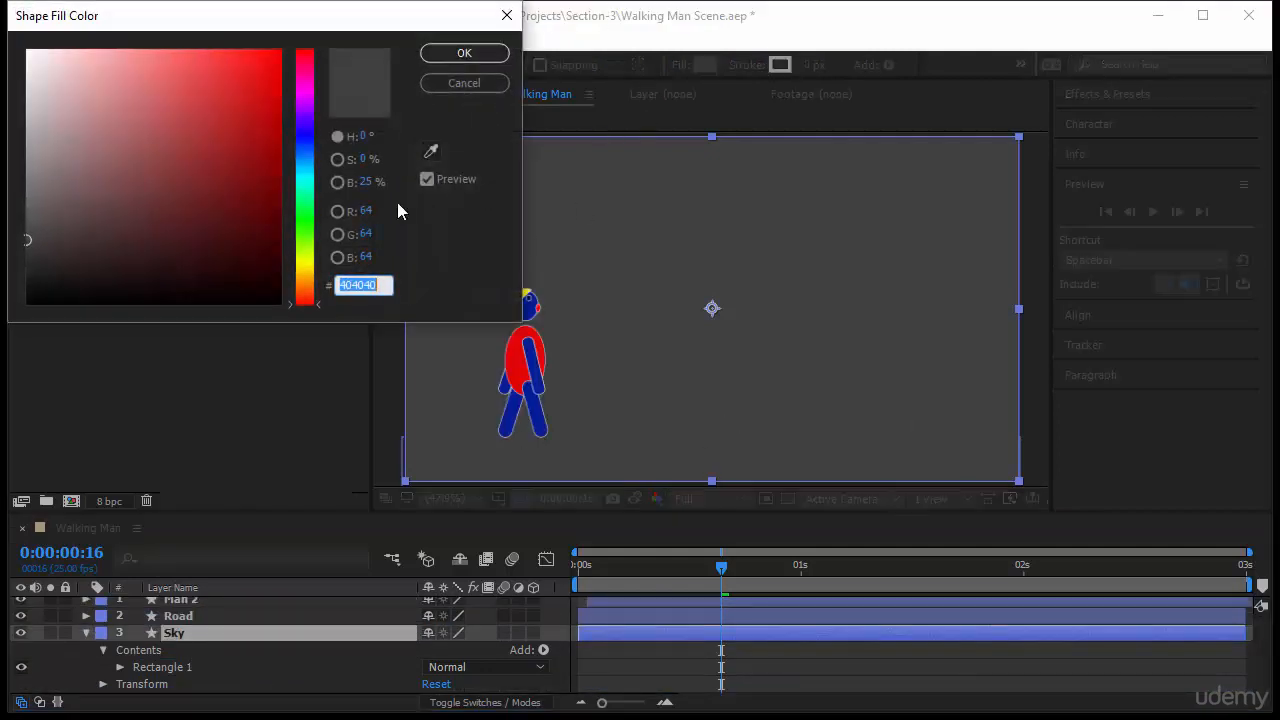
click(295, 167)
mouse_move(265, 130)
mouse_down()
mouse_move(276, 100)
mouse_move(281, 123)
mouse_move(280, 89)
mouse_up()
drag(311, 163, 309, 137)
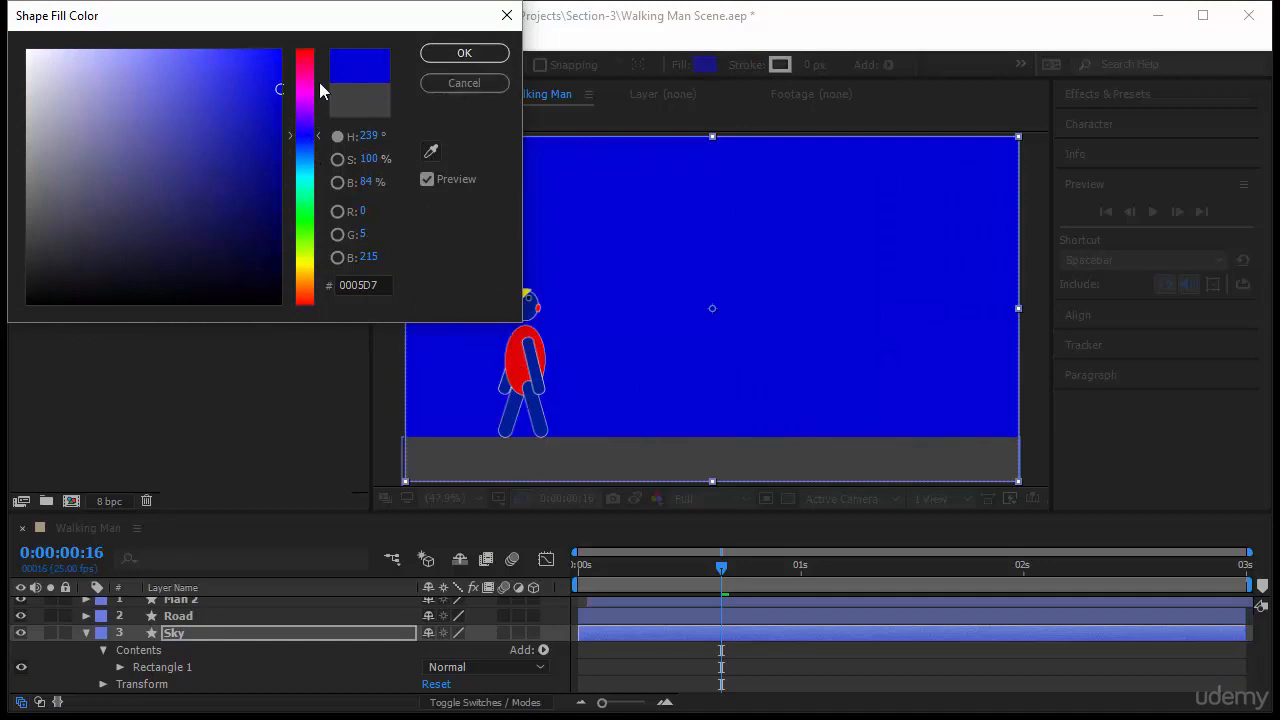
mouse_move(277, 89)
mouse_down()
mouse_move(279, 76)
mouse_move(280, 151)
mouse_move(215, 165)
mouse_up()
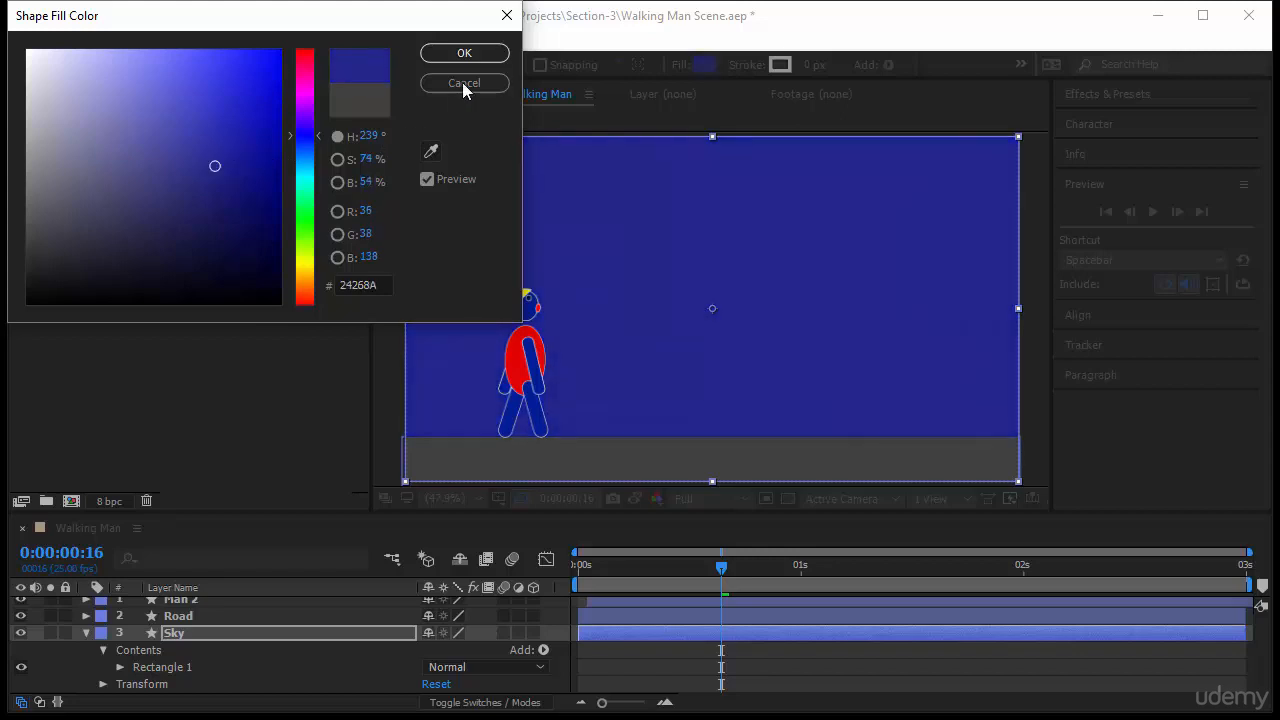
click(466, 53)
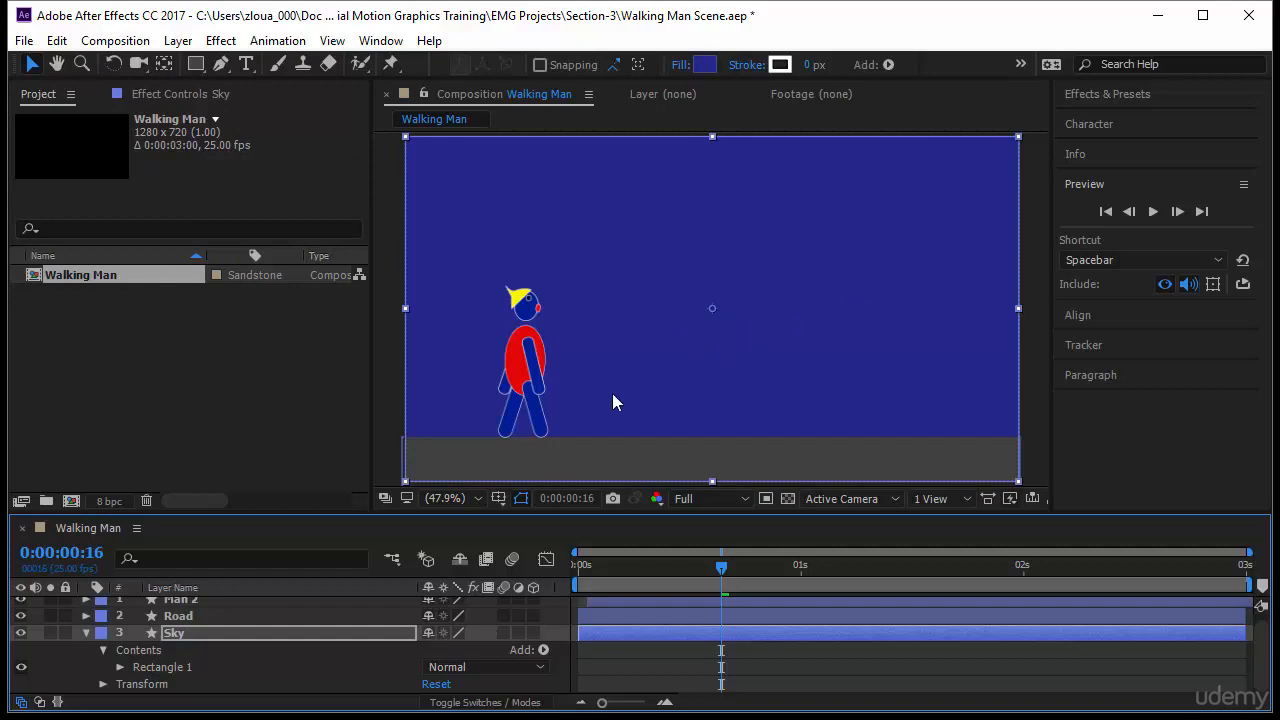
Step: Lock the Sky and Road layers, then preview the walk up to 0:00:00:23
click(66, 633)
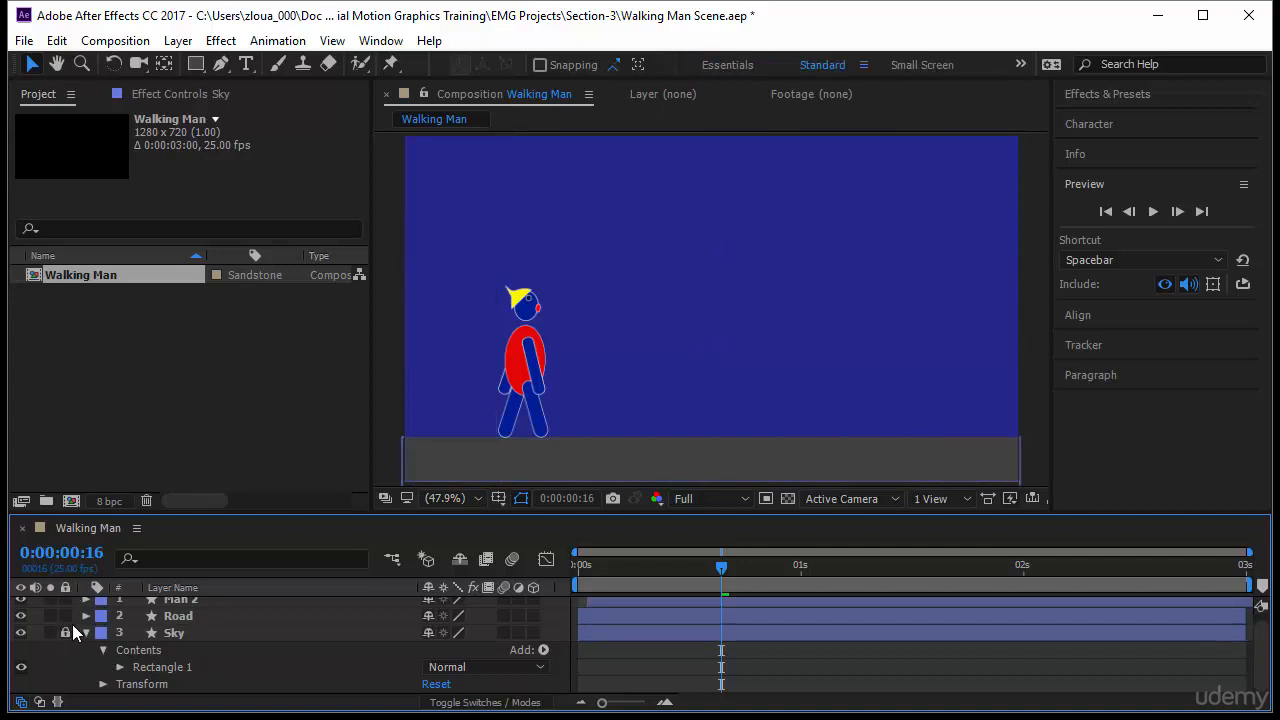
click(65, 616)
click(636, 443)
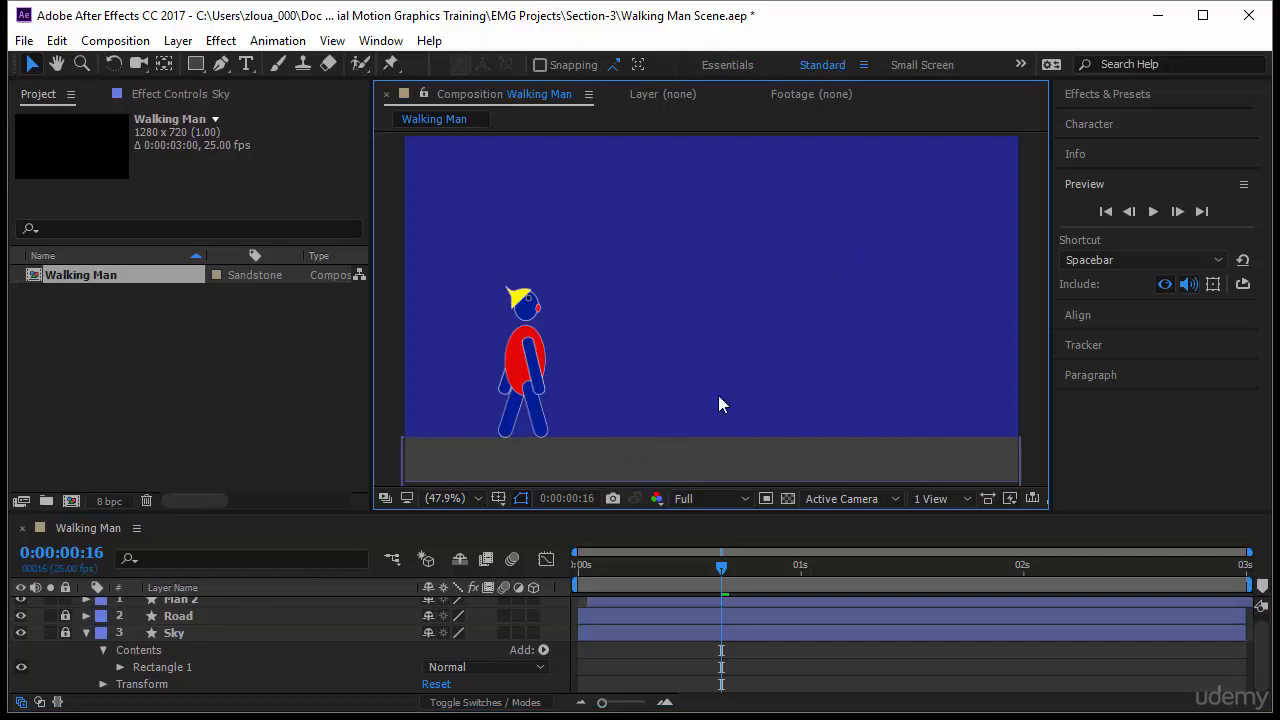
click(556, 582)
key(space)
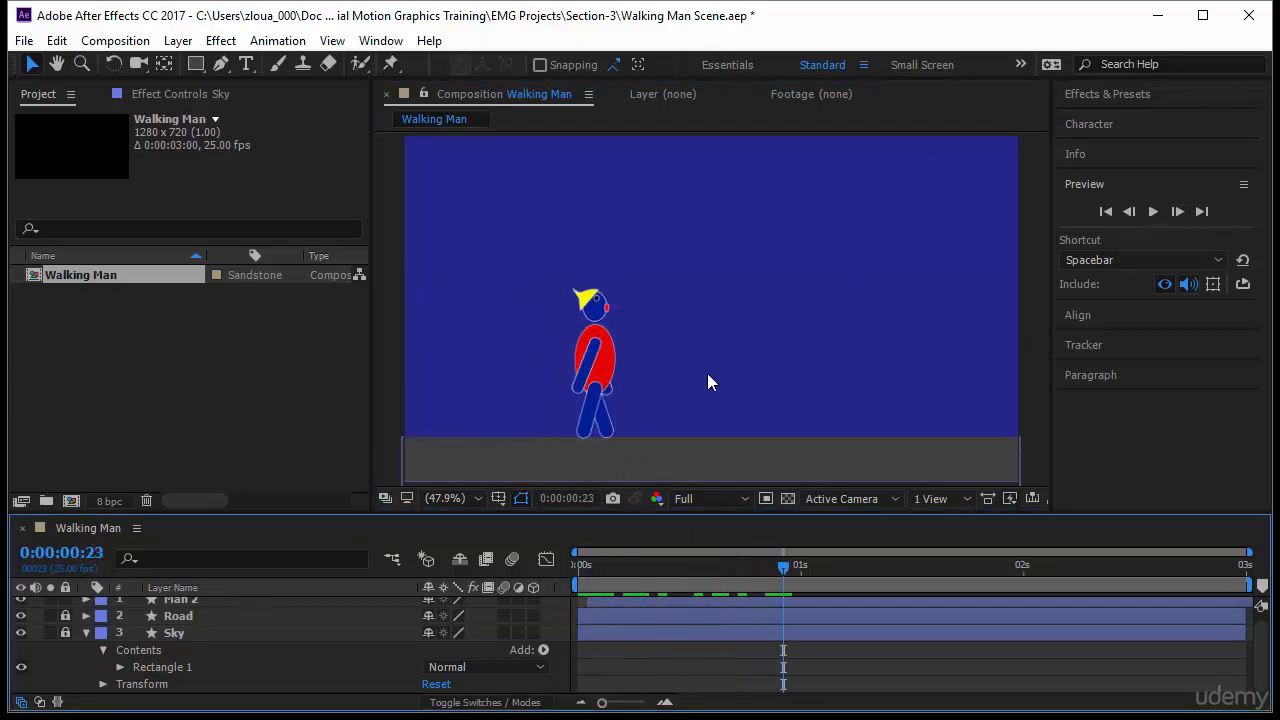
Step: Unlock the Sky layer, change its fill to very dark blue 000134 and lock it again
click(65, 632)
click(317, 634)
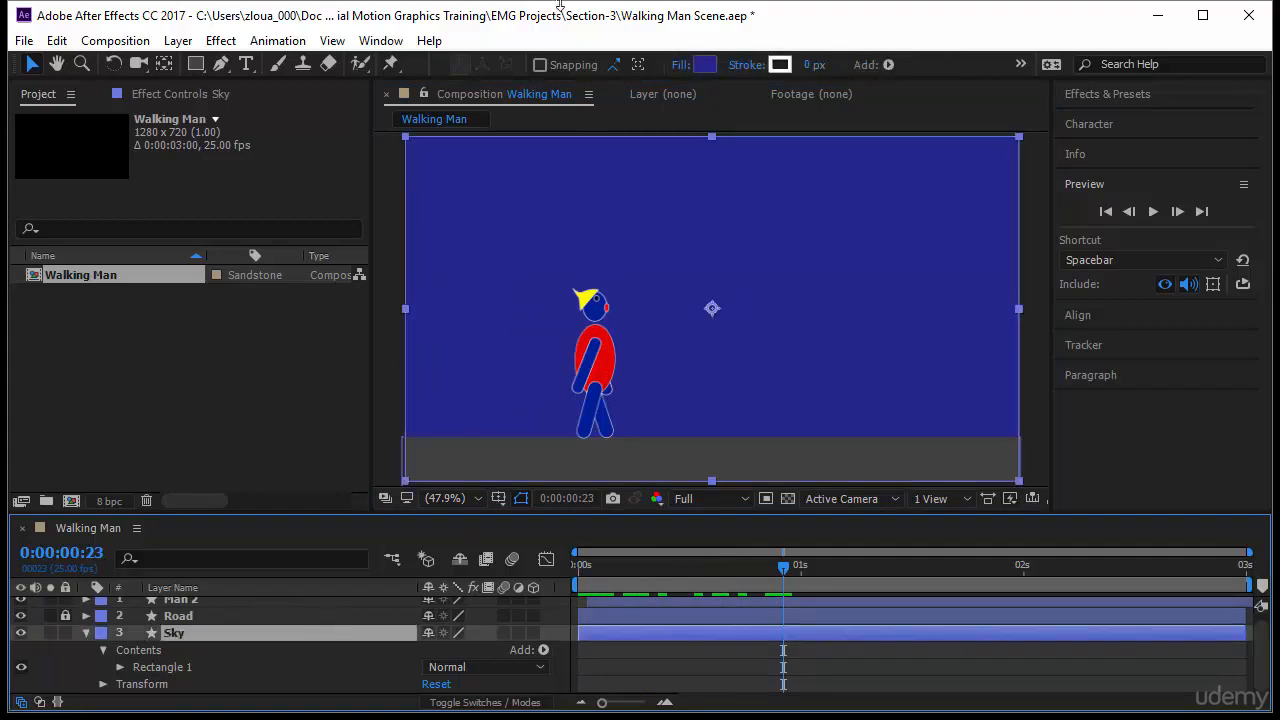
click(706, 65)
drag(226, 219, 279, 252)
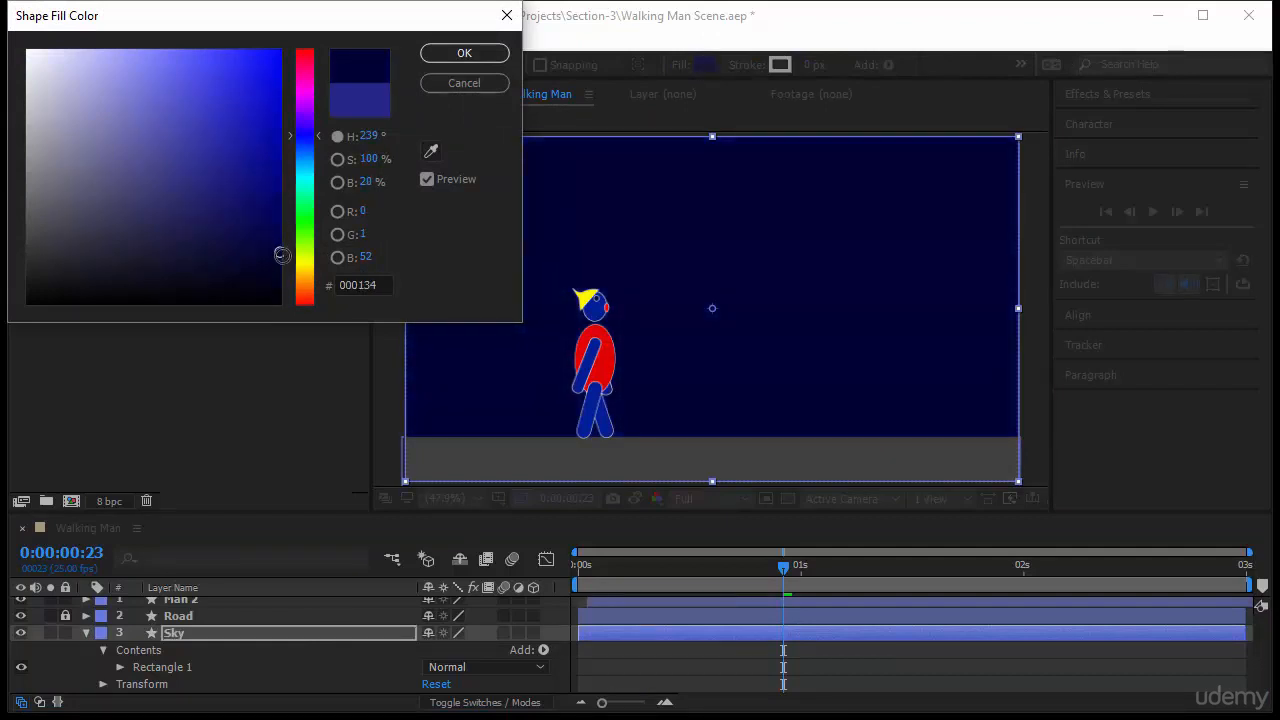
click(497, 52)
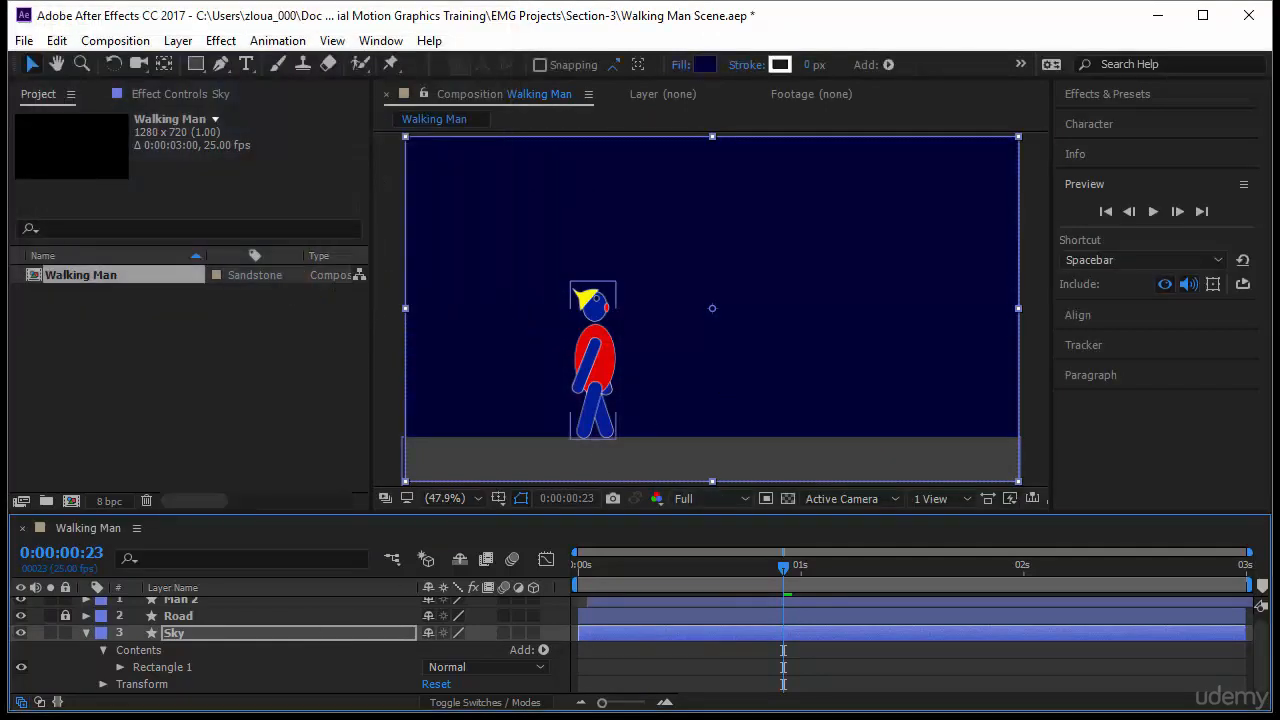
click(65, 632)
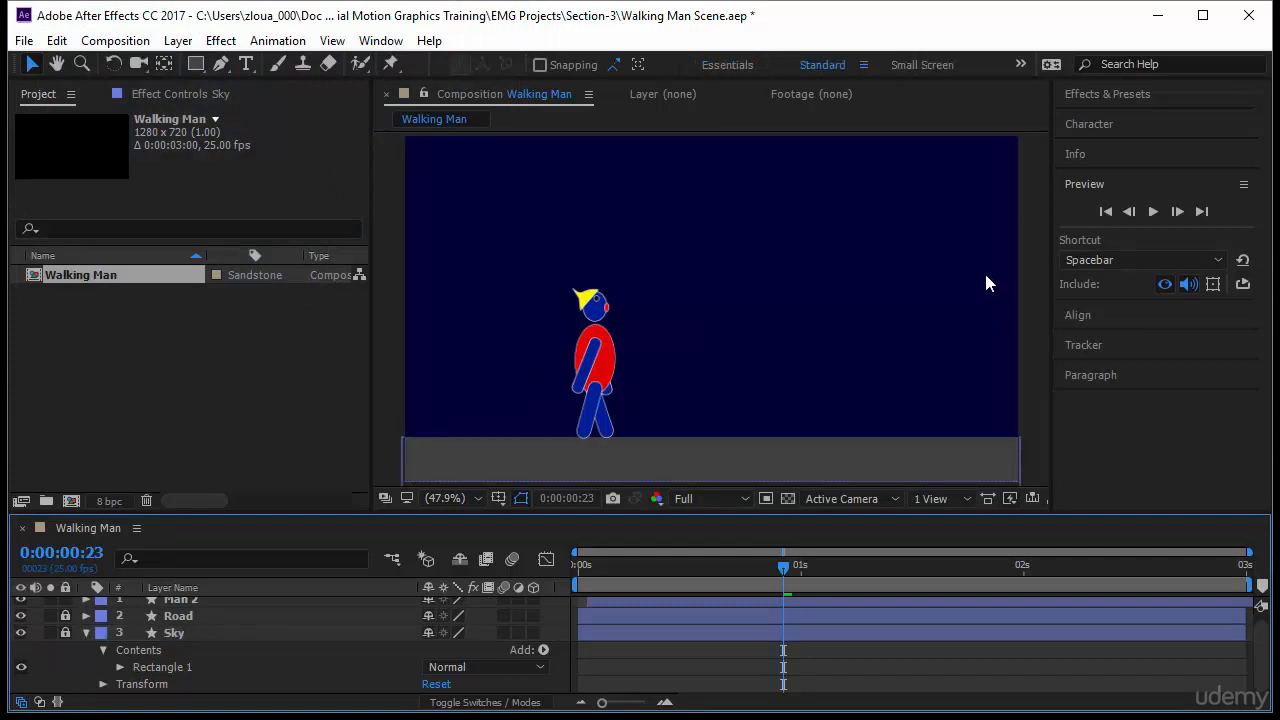
Step: Draw a narrow upright rectangle standing on the road ahead of the man and fill it with brown 564512
click(197, 66)
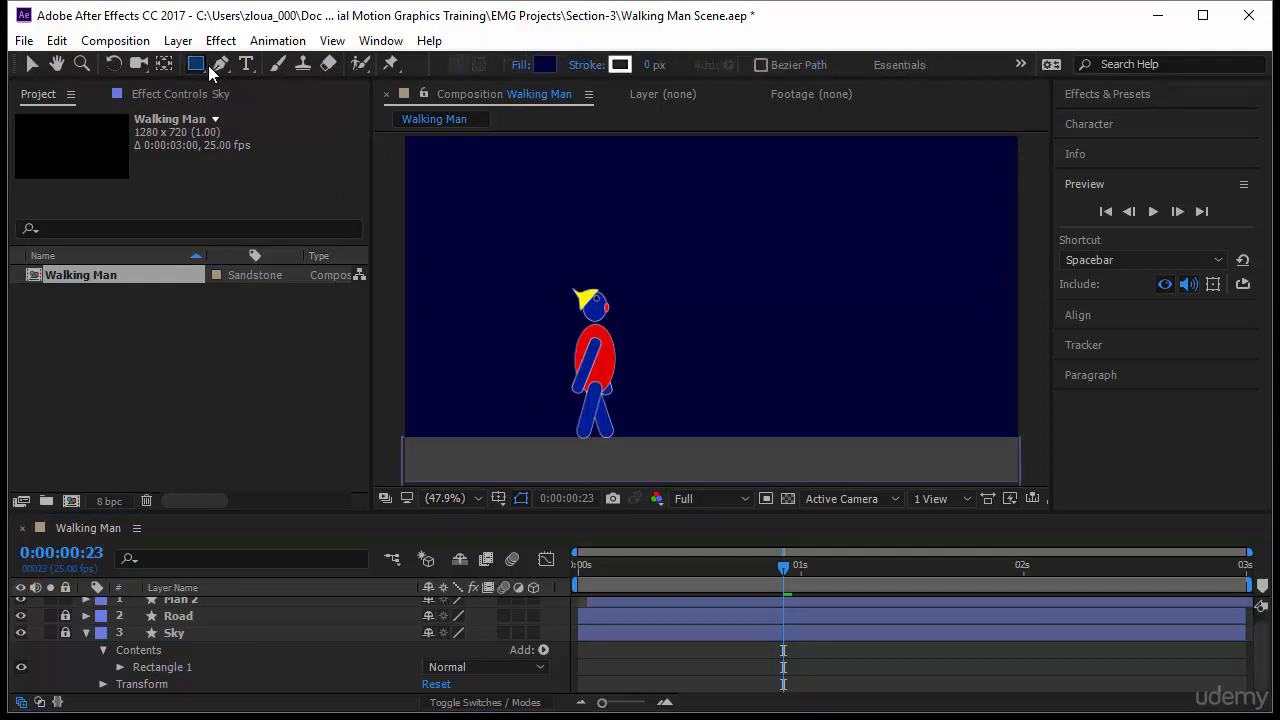
mouse_move(903, 316)
mouse_down()
mouse_move(910, 441)
mouse_move(942, 441)
mouse_move(932, 437)
mouse_up()
click(542, 65)
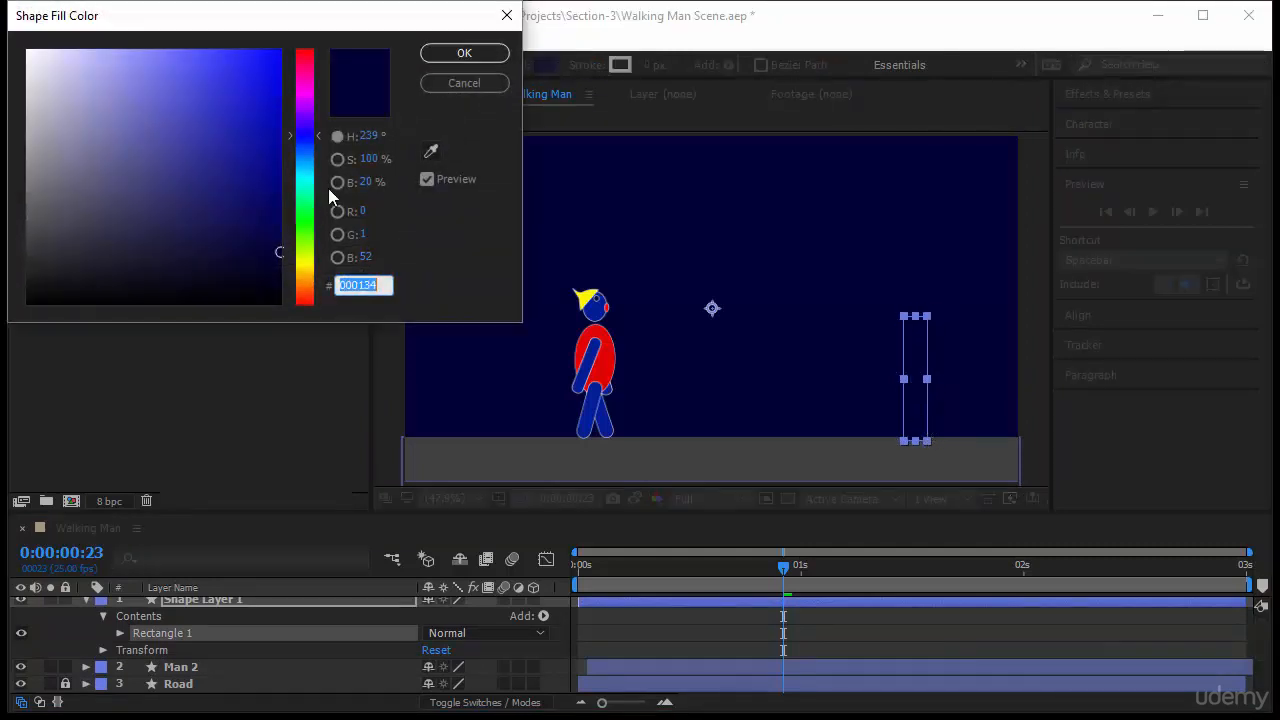
drag(308, 204, 310, 272)
mouse_move(270, 224)
mouse_down()
mouse_move(240, 202)
mouse_move(228, 218)
mouse_up()
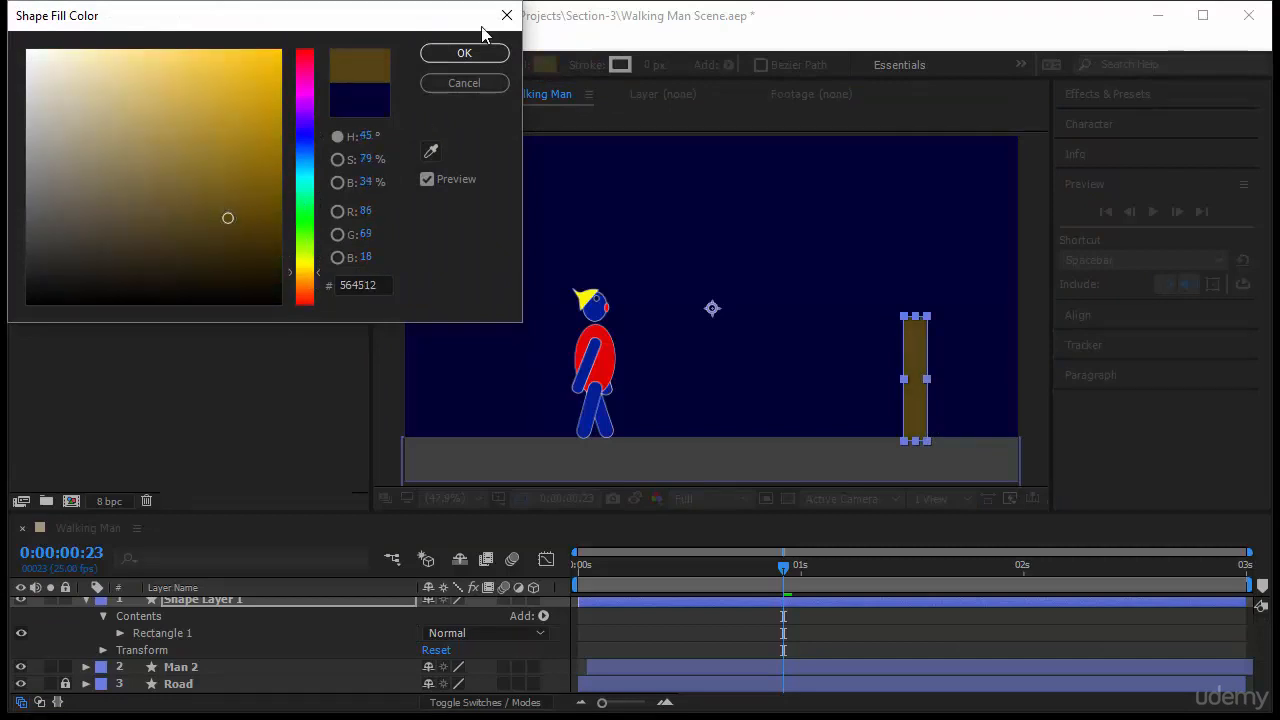
click(466, 53)
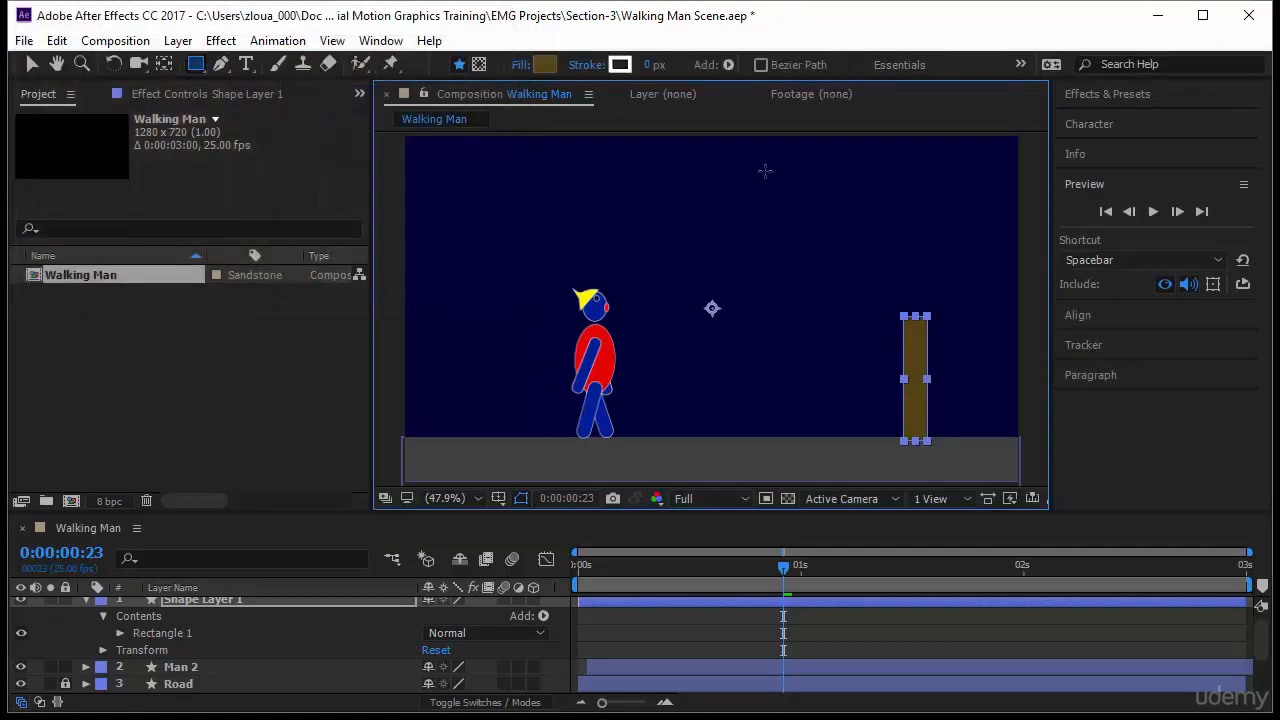
Step: Centre the brown rectangle layer's anchor point on its shape and rename the layer Tree 1
key(ctrl+alt+Home)
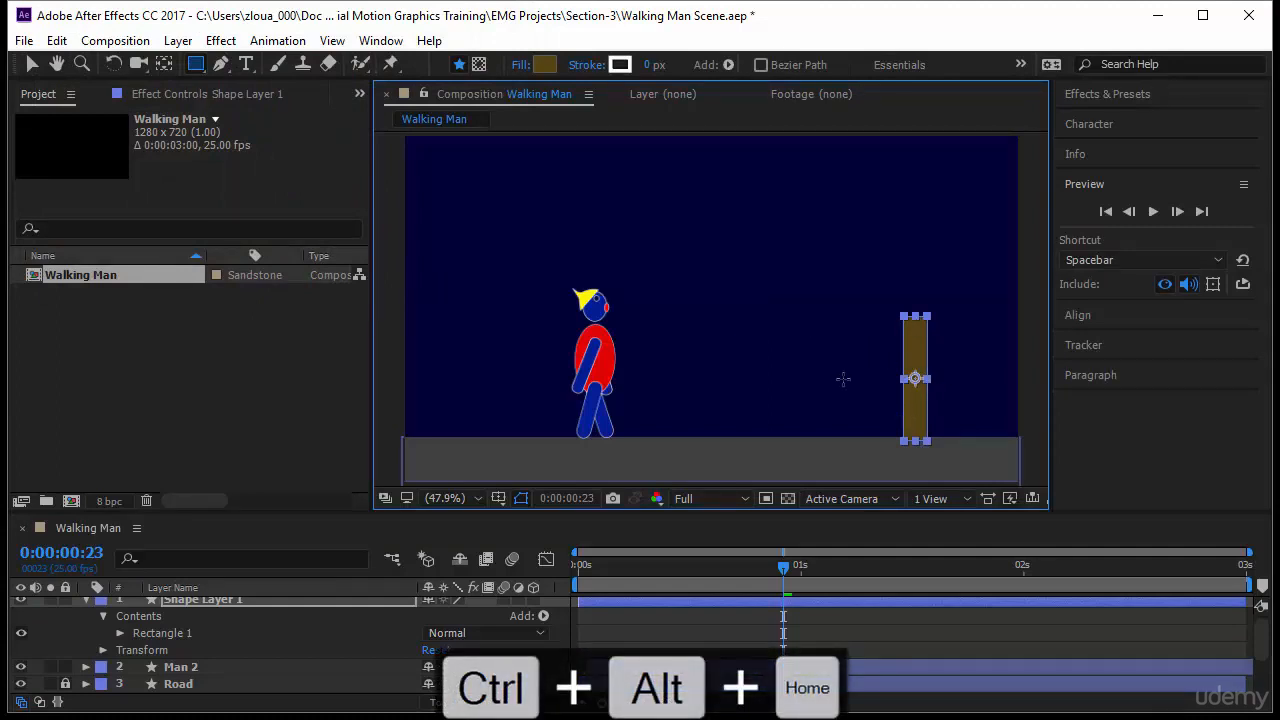
click(202, 606)
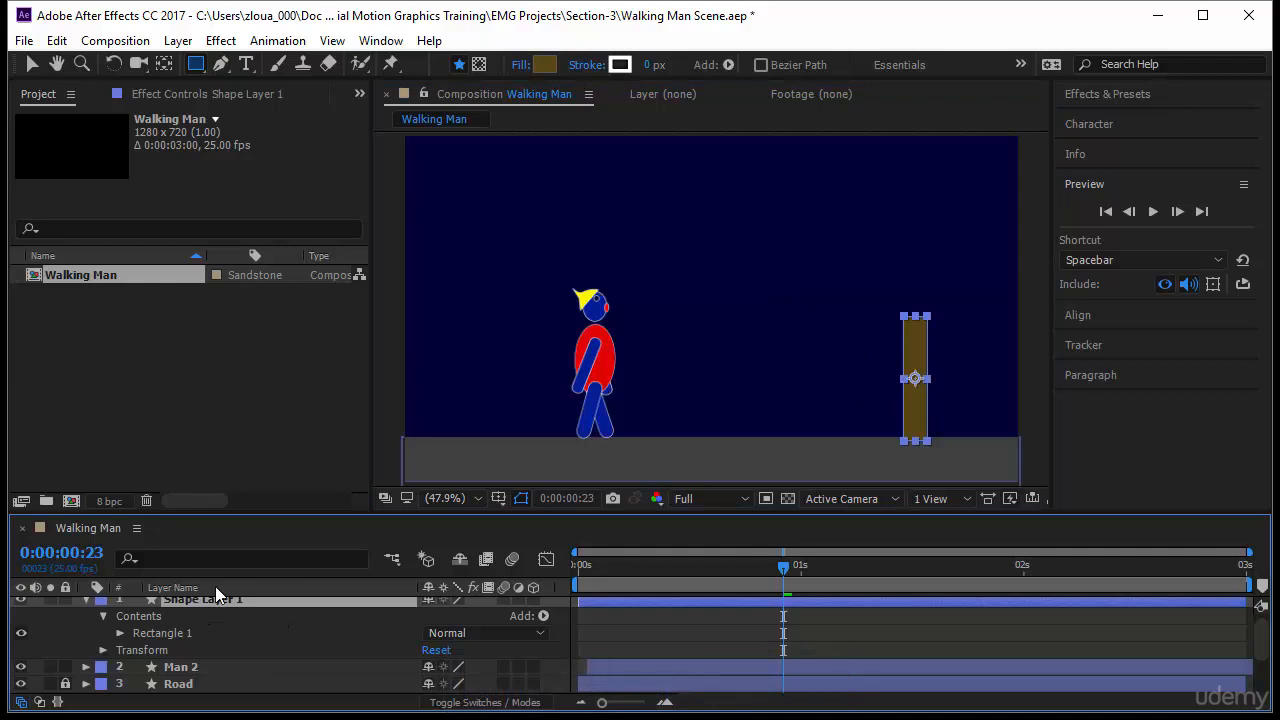
key(Return)
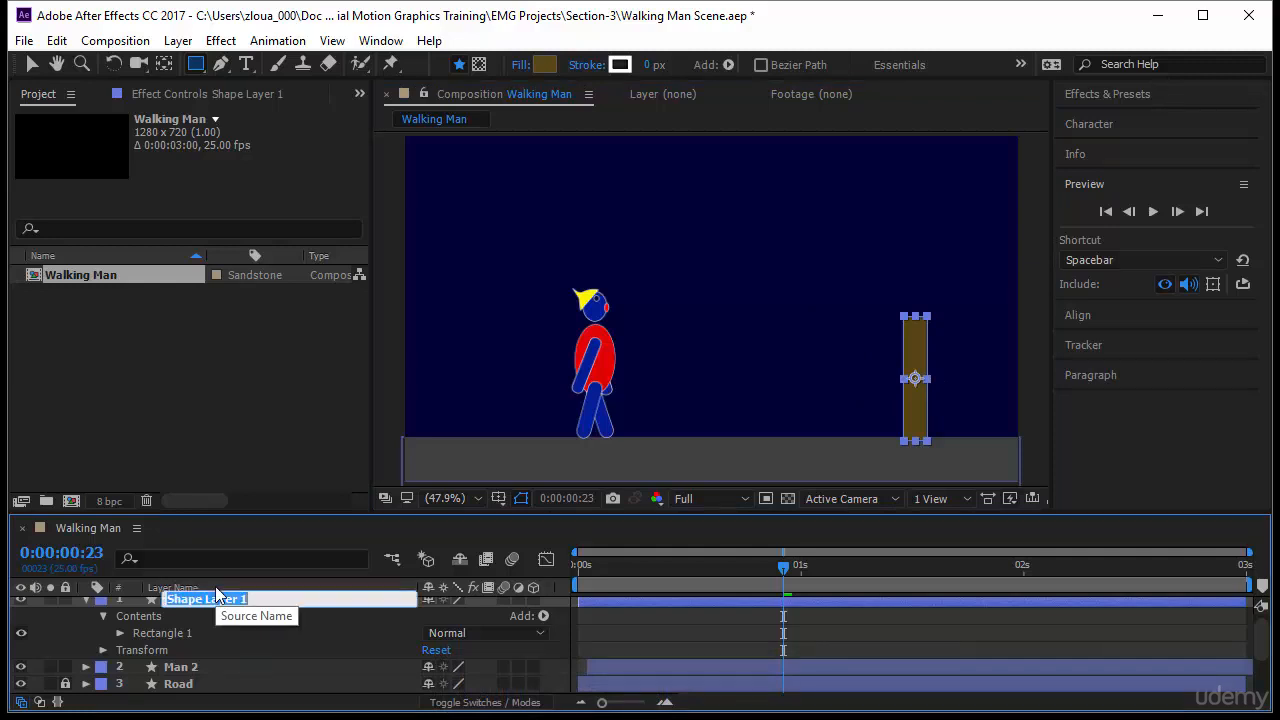
text(Tree)
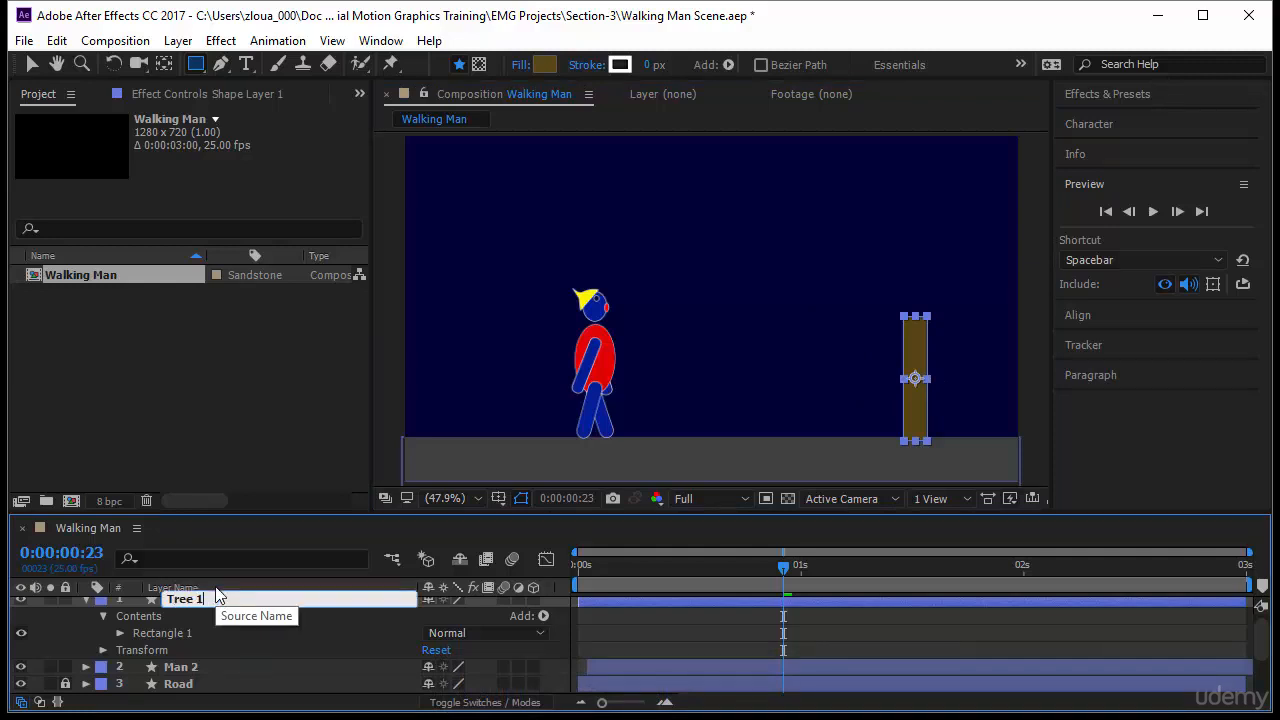
key(Return)
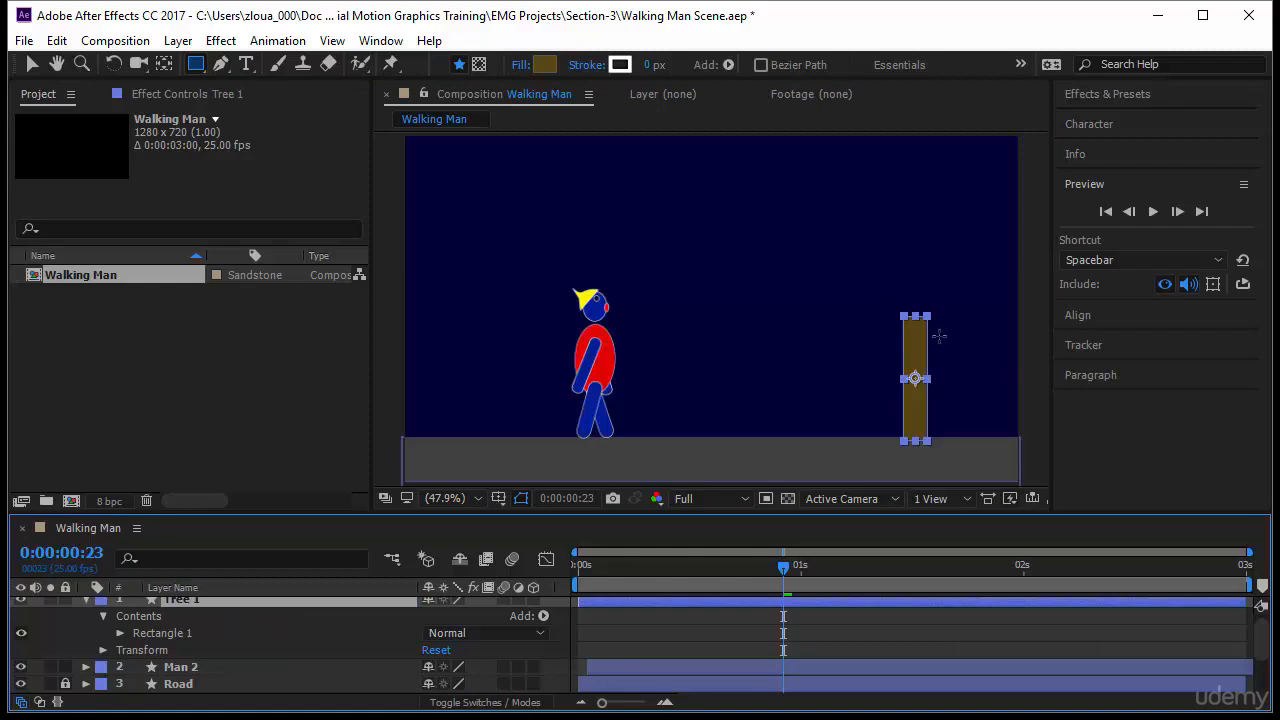
Step: Draw an upright ellipse at the upper end of the trunk within the Tree 1 layer and fill it with green 299D00
click(195, 65)
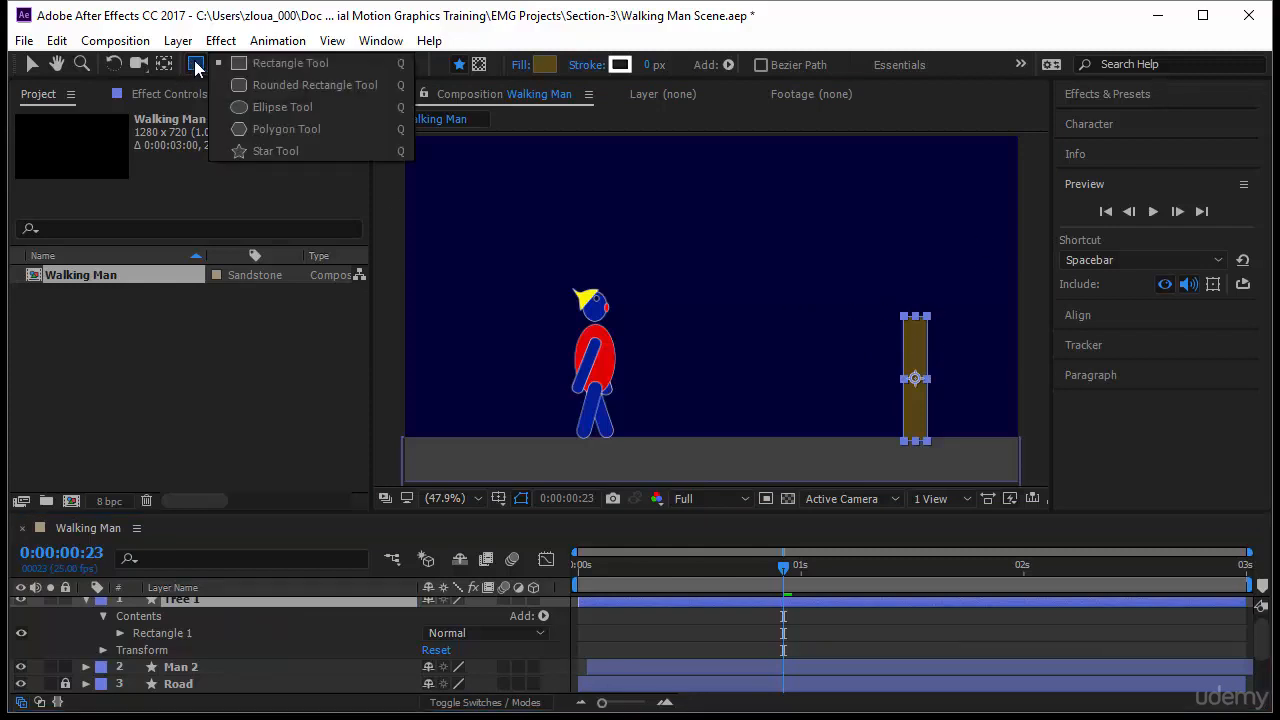
click(265, 107)
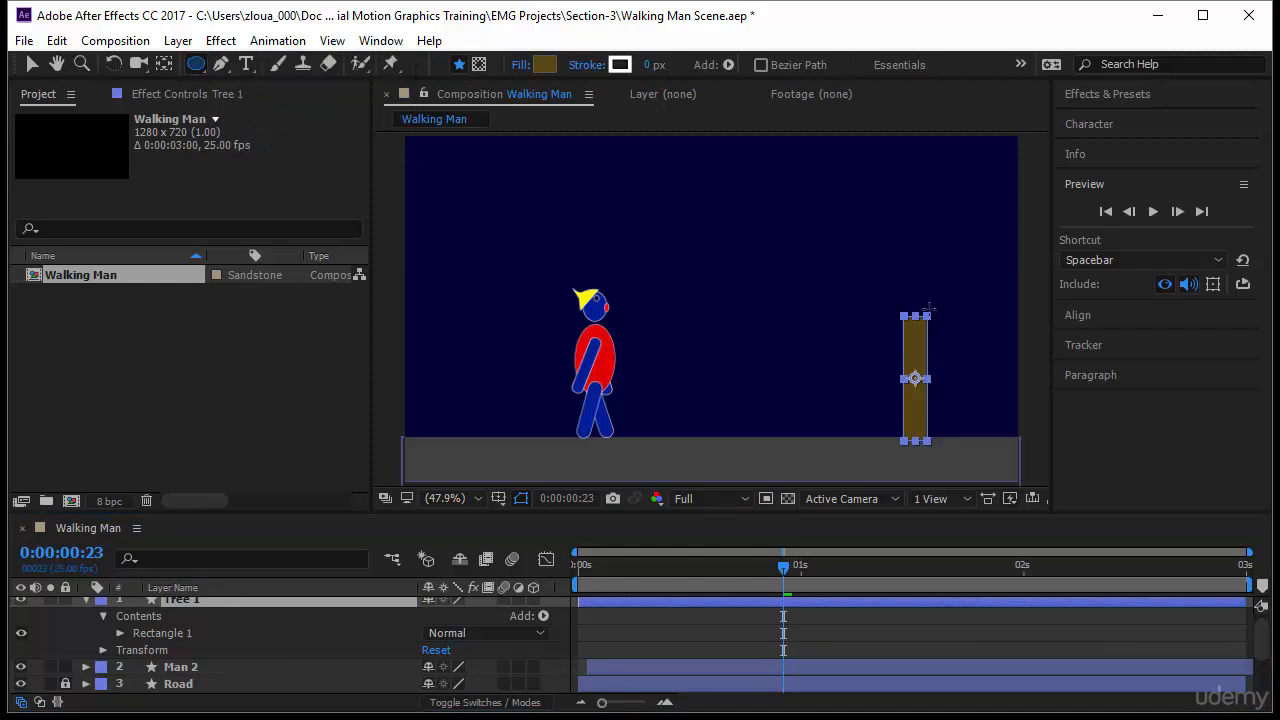
drag(871, 268, 917, 333)
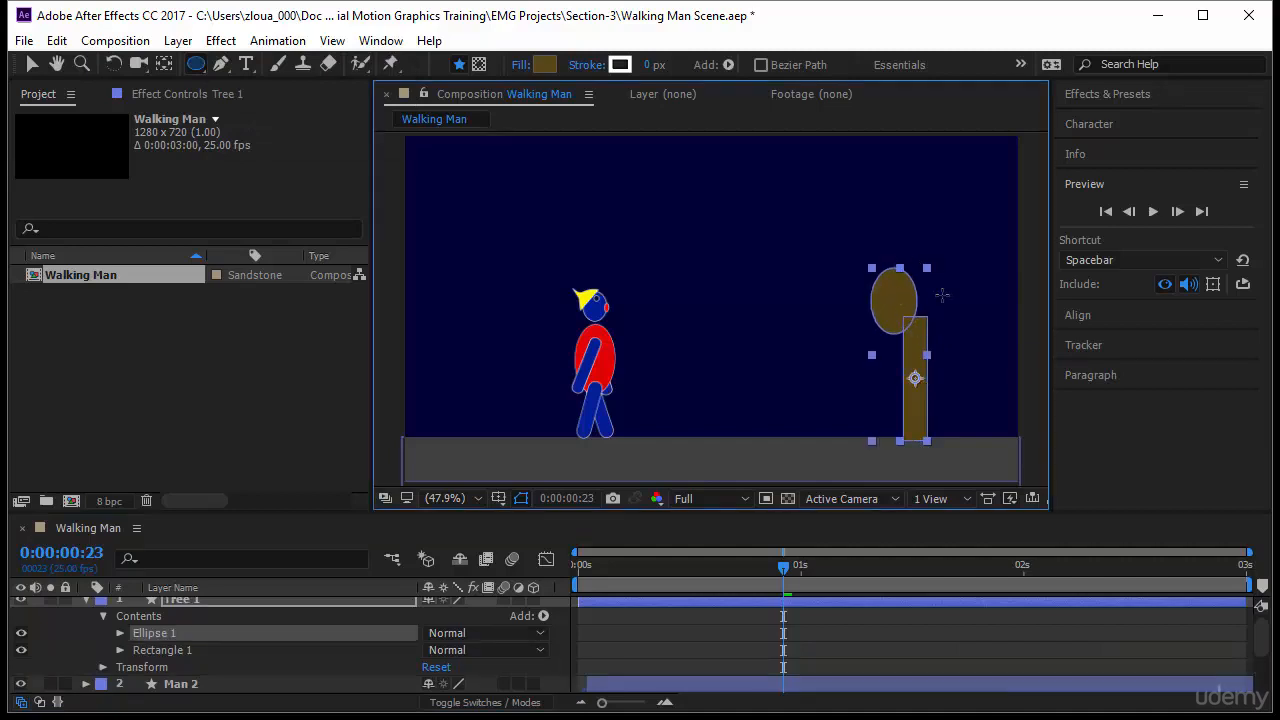
click(545, 64)
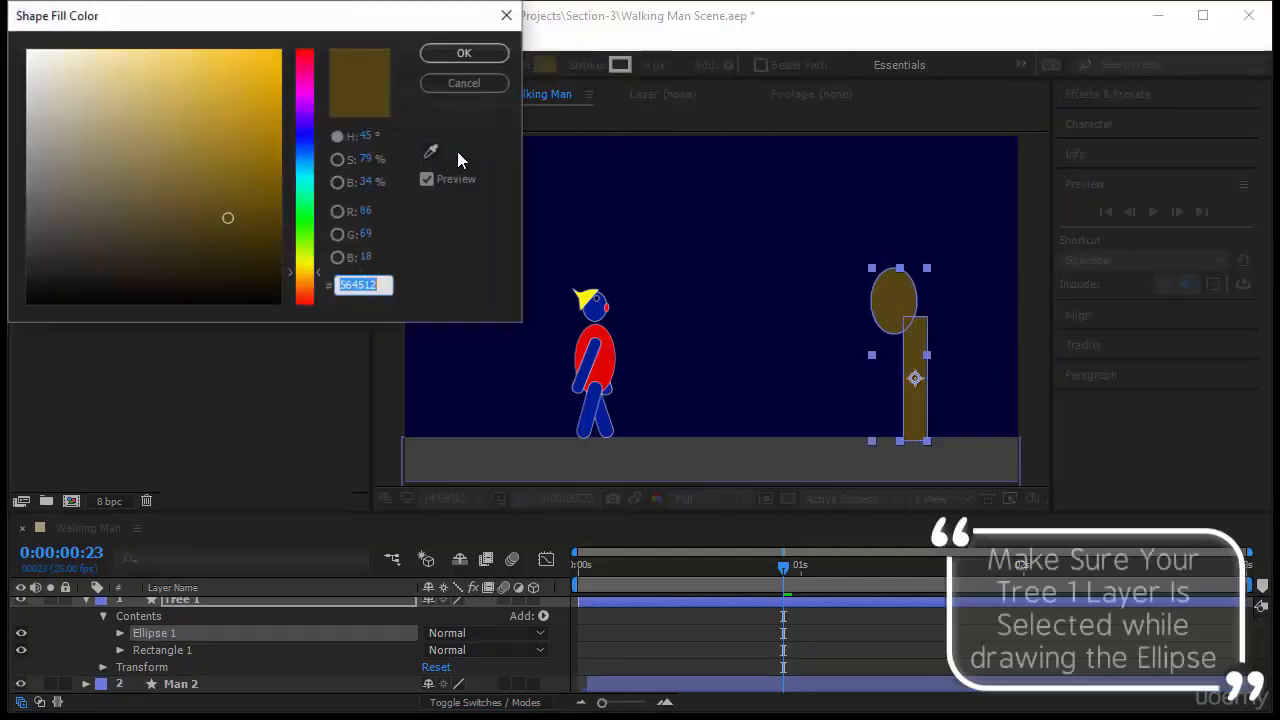
drag(312, 178, 306, 230)
drag(296, 80, 297, 148)
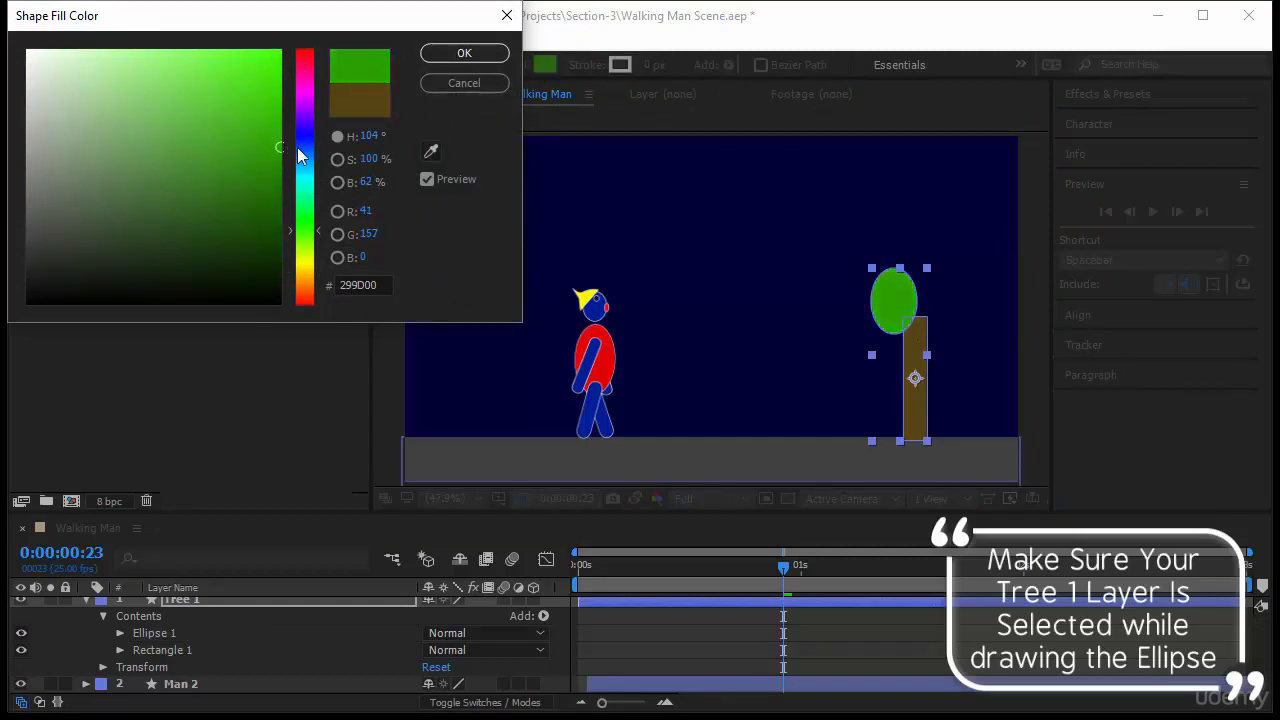
click(465, 55)
Step: Set the ellipse's stroke to 1 px and draw seven more overlapping green ellipses in Tree 1 to form the foliage
click(655, 64)
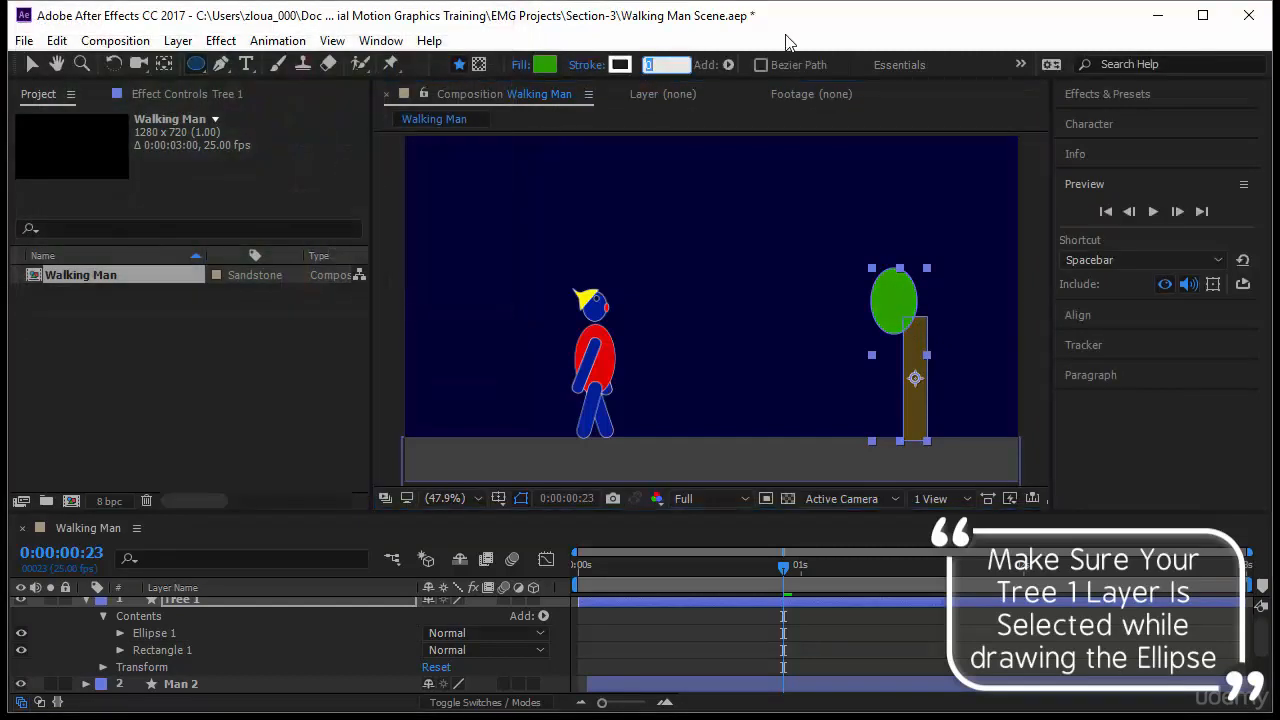
key(Return)
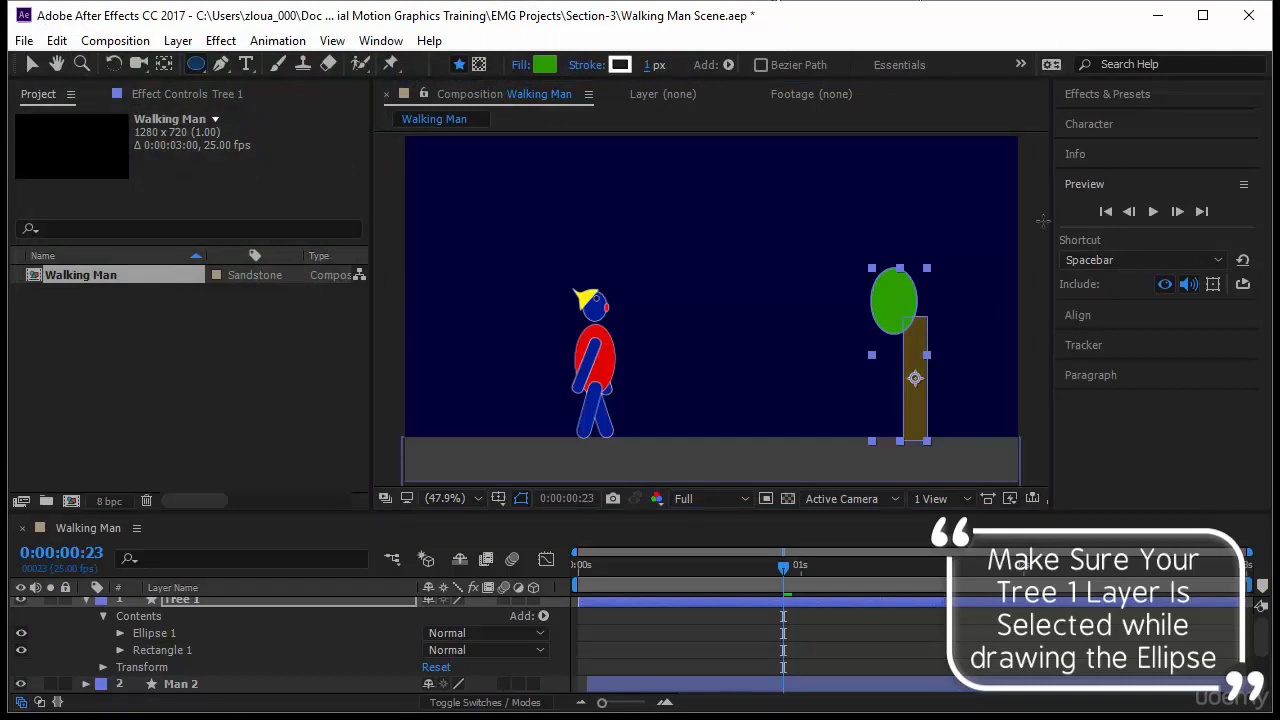
click(204, 630)
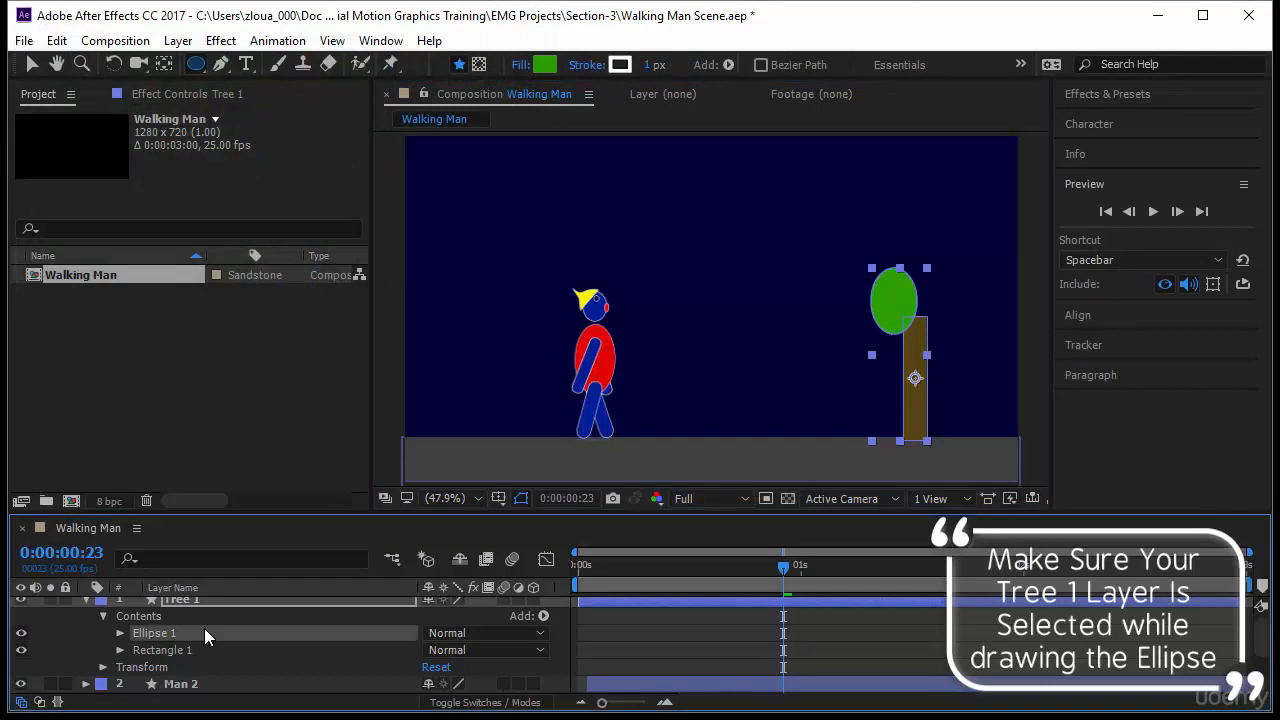
click(202, 66)
drag(898, 251, 938, 298)
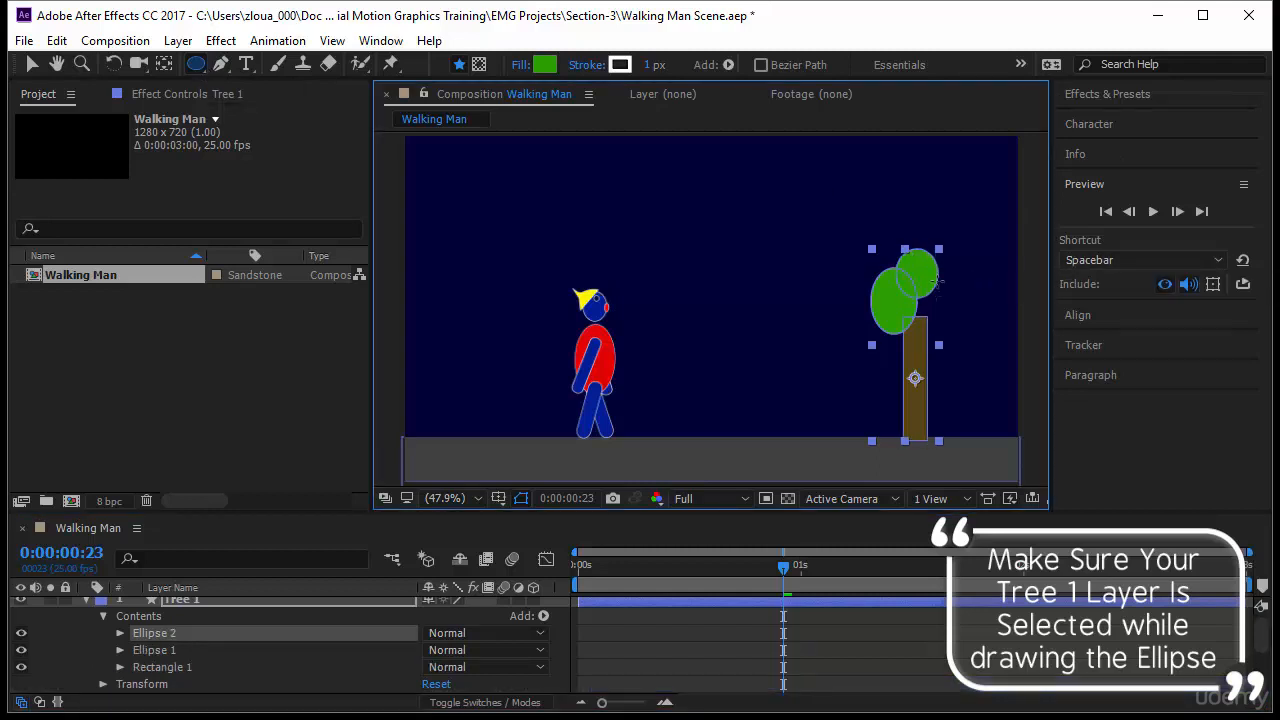
mouse_move(851, 222)
mouse_down()
mouse_move(894, 276)
mouse_move(910, 272)
mouse_move(941, 342)
mouse_up()
drag(900, 283, 942, 342)
mouse_move(932, 213)
mouse_down()
mouse_move(956, 298)
mouse_move(969, 300)
mouse_move(954, 303)
mouse_move(961, 315)
mouse_up()
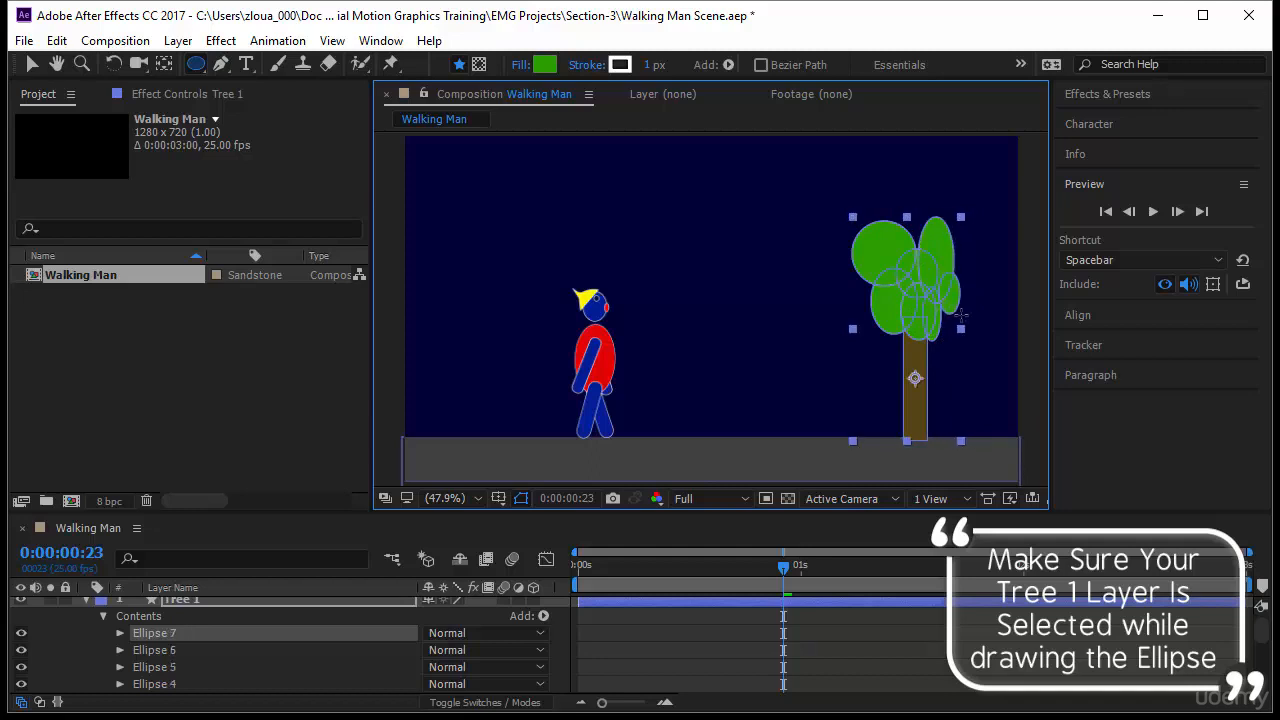
drag(886, 172, 938, 254)
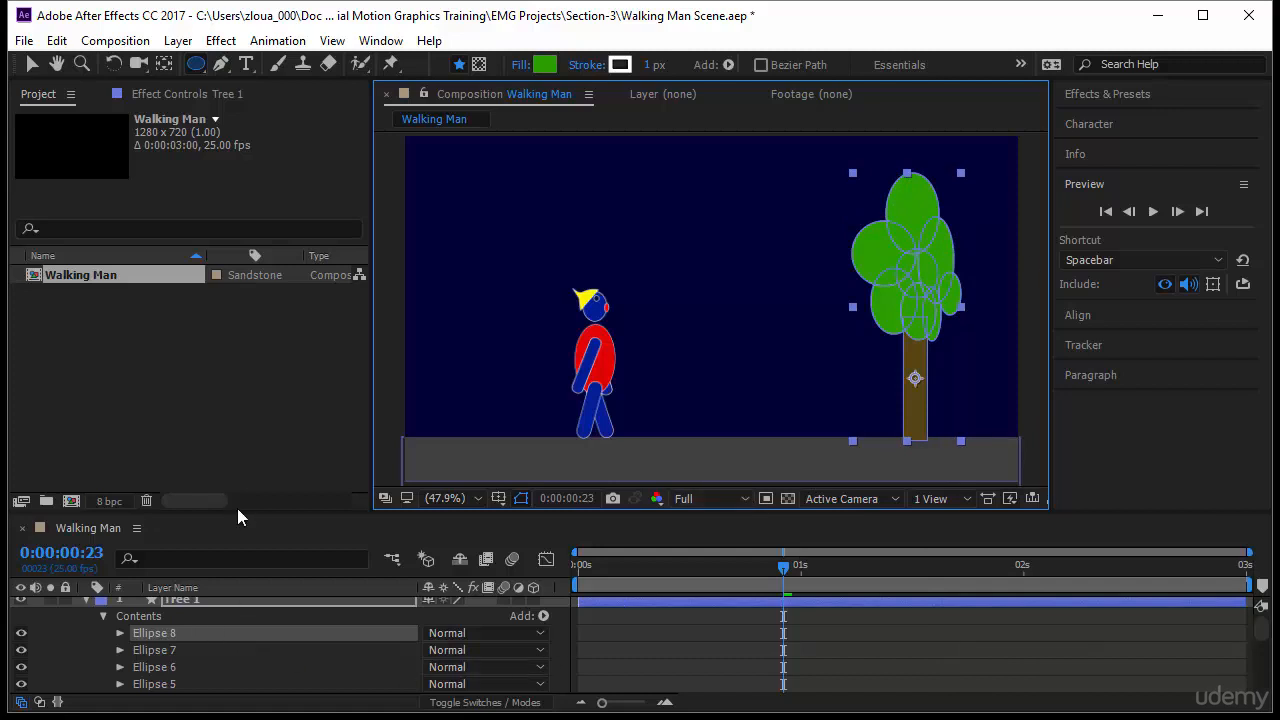
Step: Enlarge the timeline area and keyframe the Scale of all Tree 1 shapes at 0% at 0:00:00:00
drag(242, 522, 263, 392)
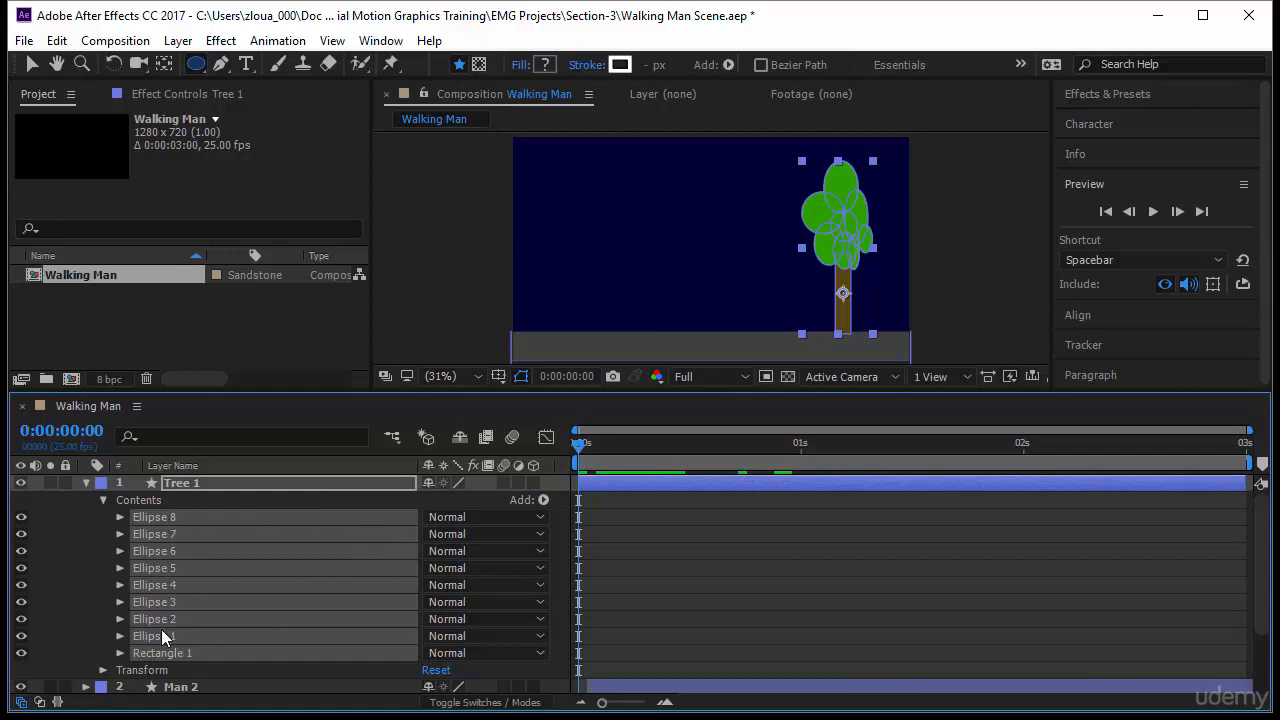
click(119, 517)
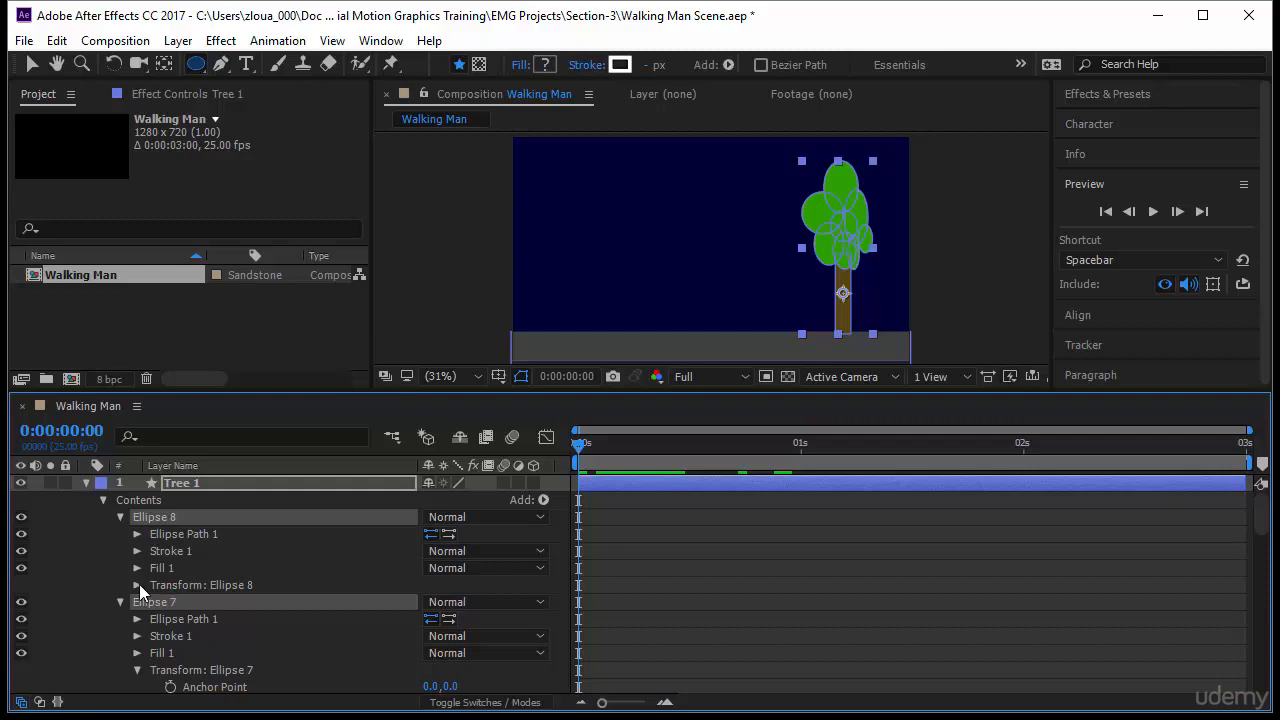
click(137, 585)
scroll(271, 609, down, 1)
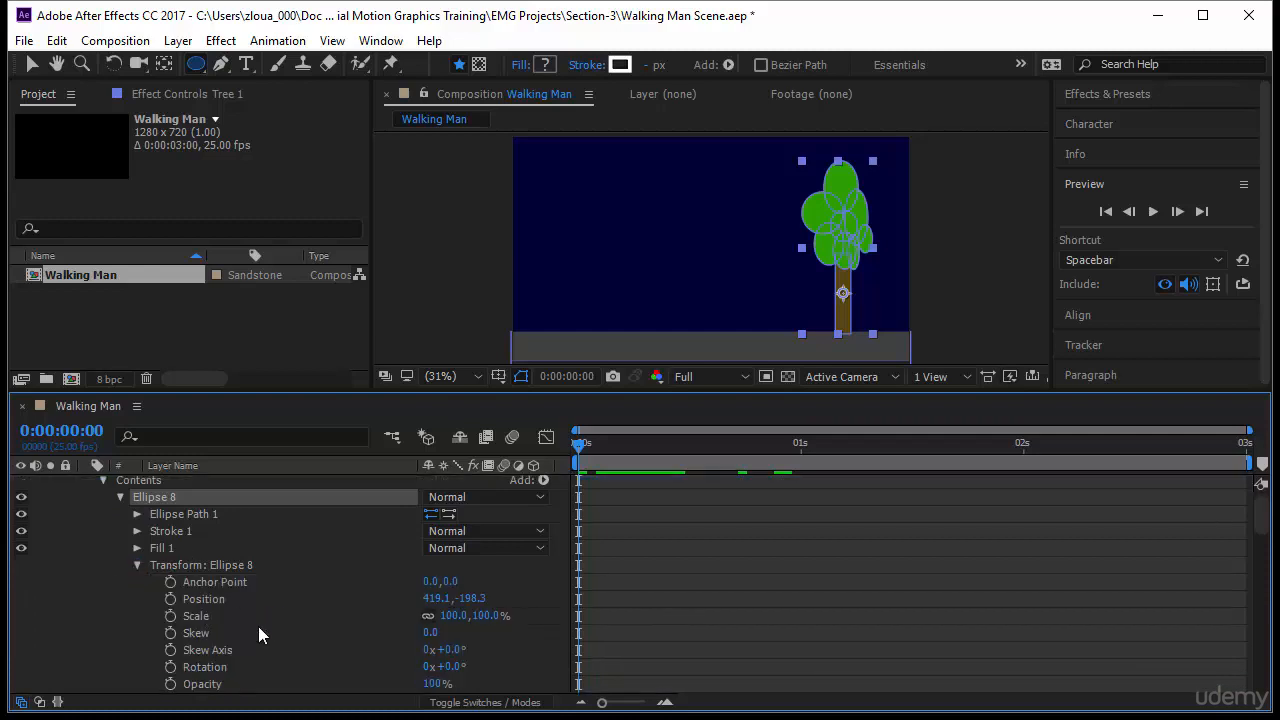
click(170, 615)
click(487, 615)
text(0)
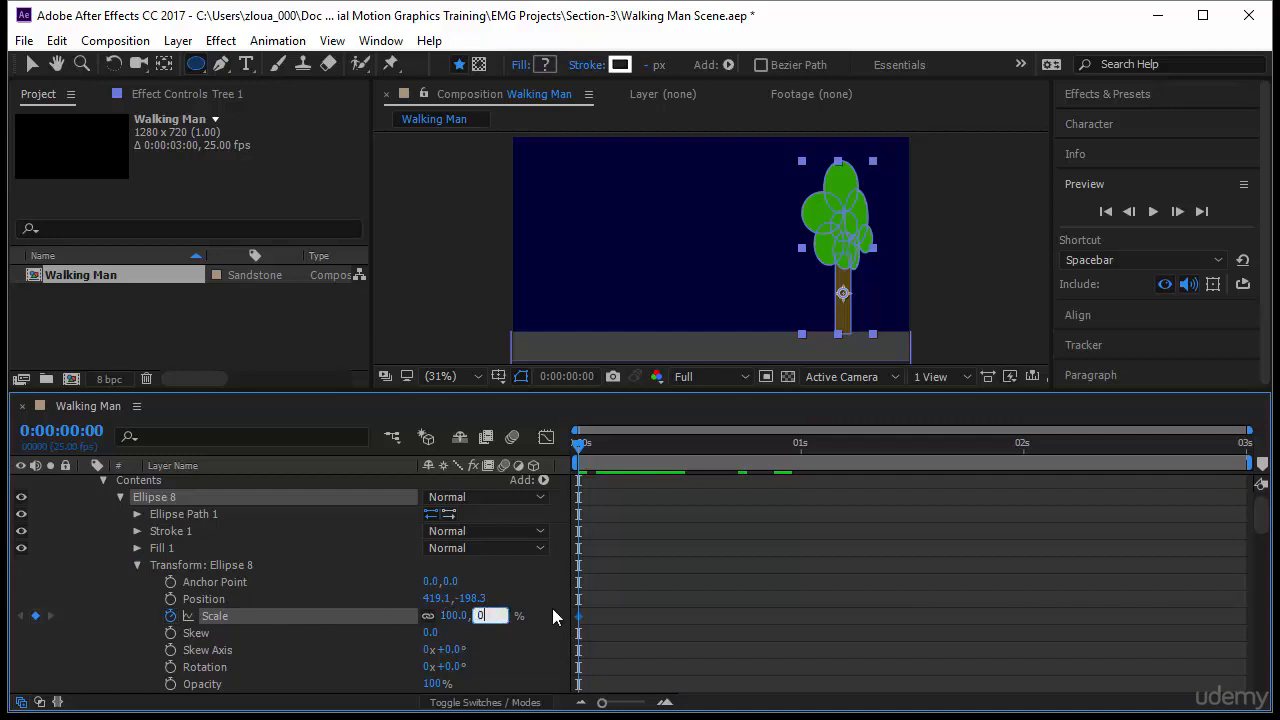
key(Return)
Step: Keyframe the Scale of all Tree 1 shapes at 100% at 0:00:00:03 and scrub through the growth
drag(578, 448, 603, 458)
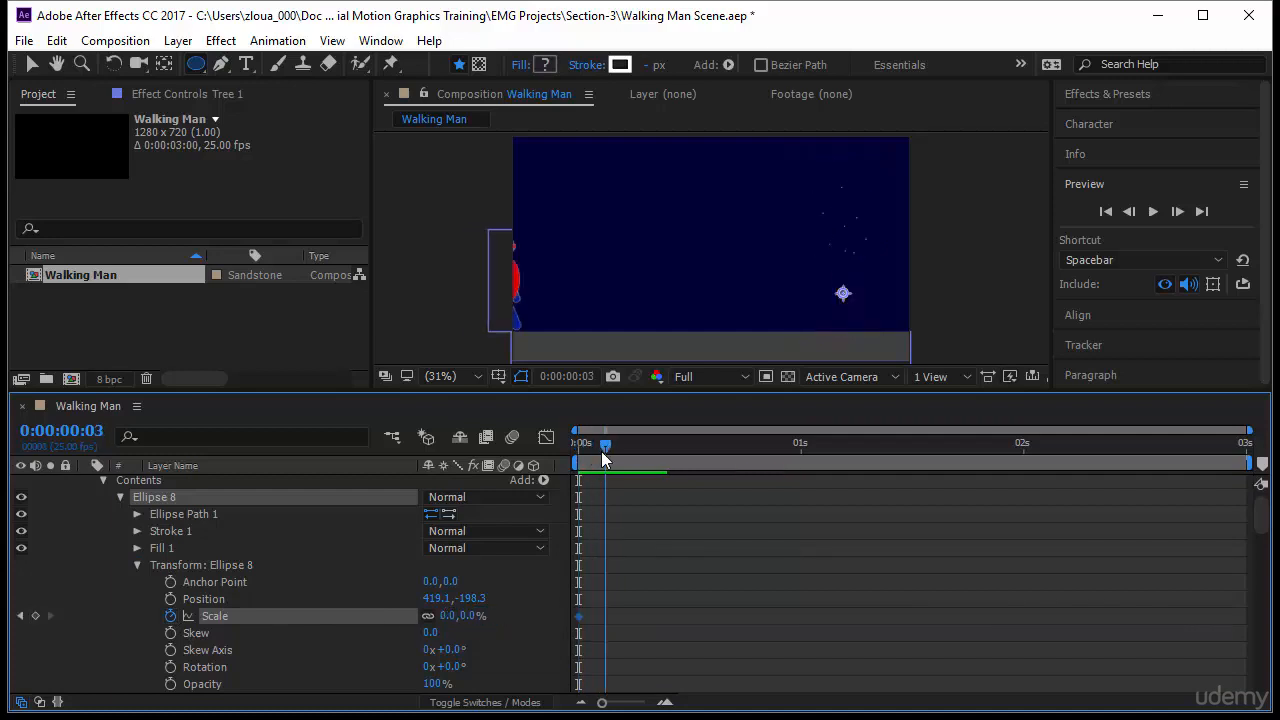
click(467, 615)
text(100)
key(Return)
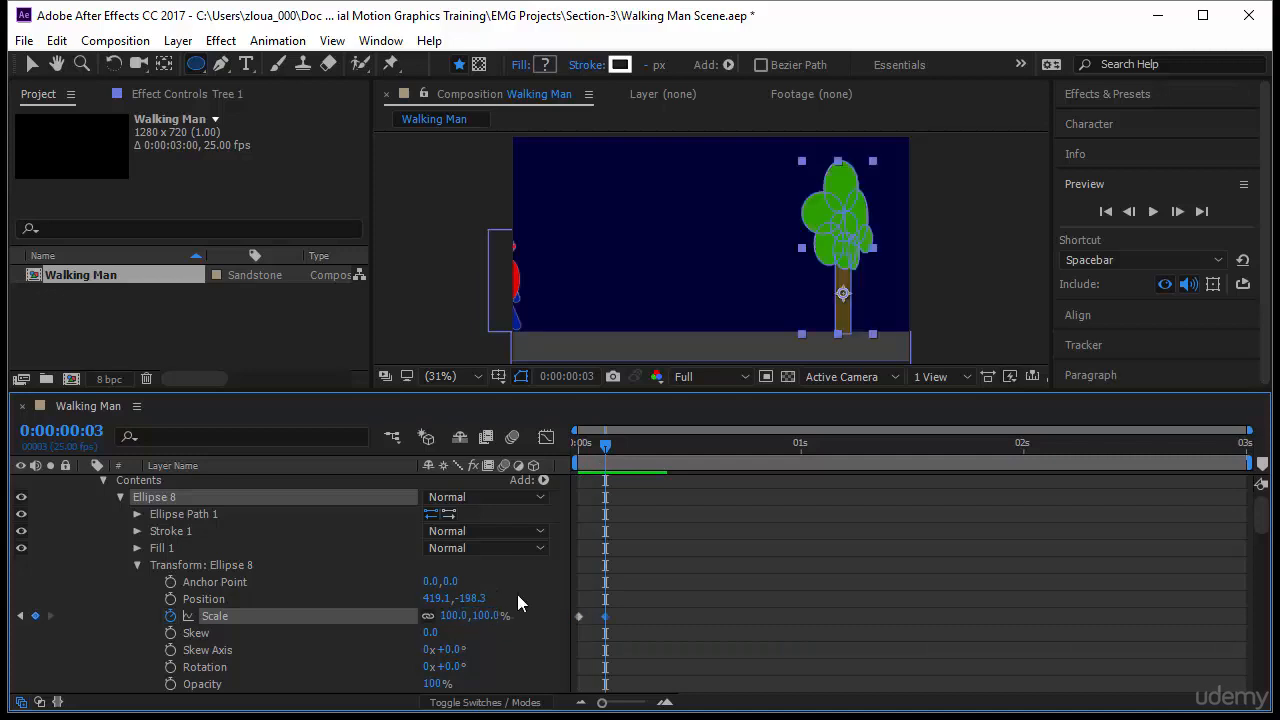
click(613, 450)
mouse_move(590, 455)
mouse_down()
mouse_move(570, 461)
mouse_move(605, 464)
mouse_up()
Step: Collapse the expanded shape properties and show only the keyframed properties of the Tree 1 layer
click(120, 497)
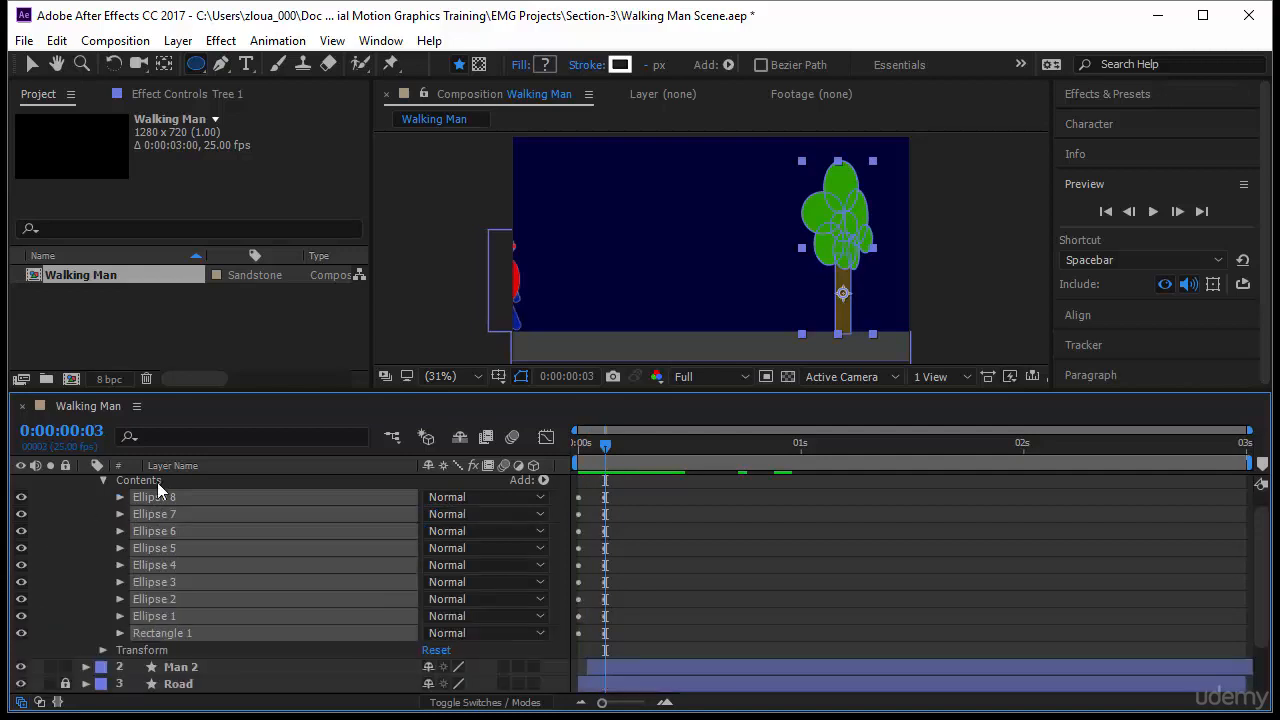
scroll(121, 517, up, 1)
click(121, 534)
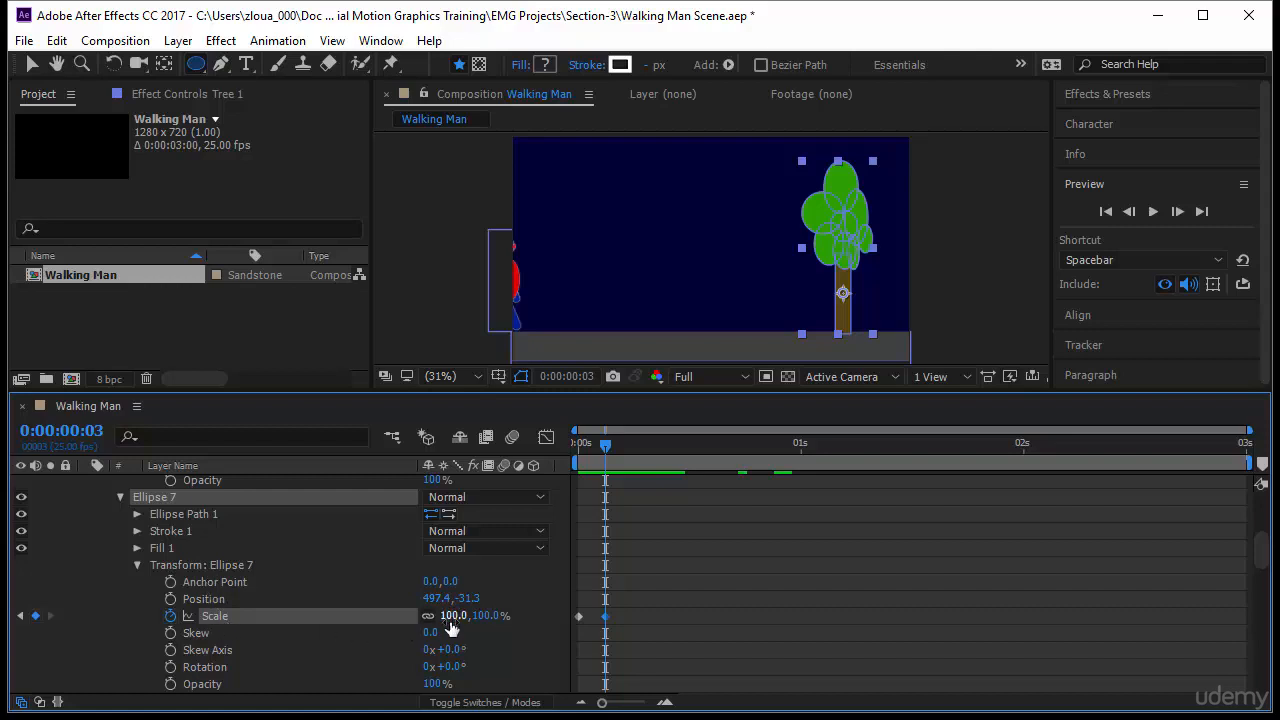
scroll(335, 634, up, 4)
scroll(242, 545, up, 1)
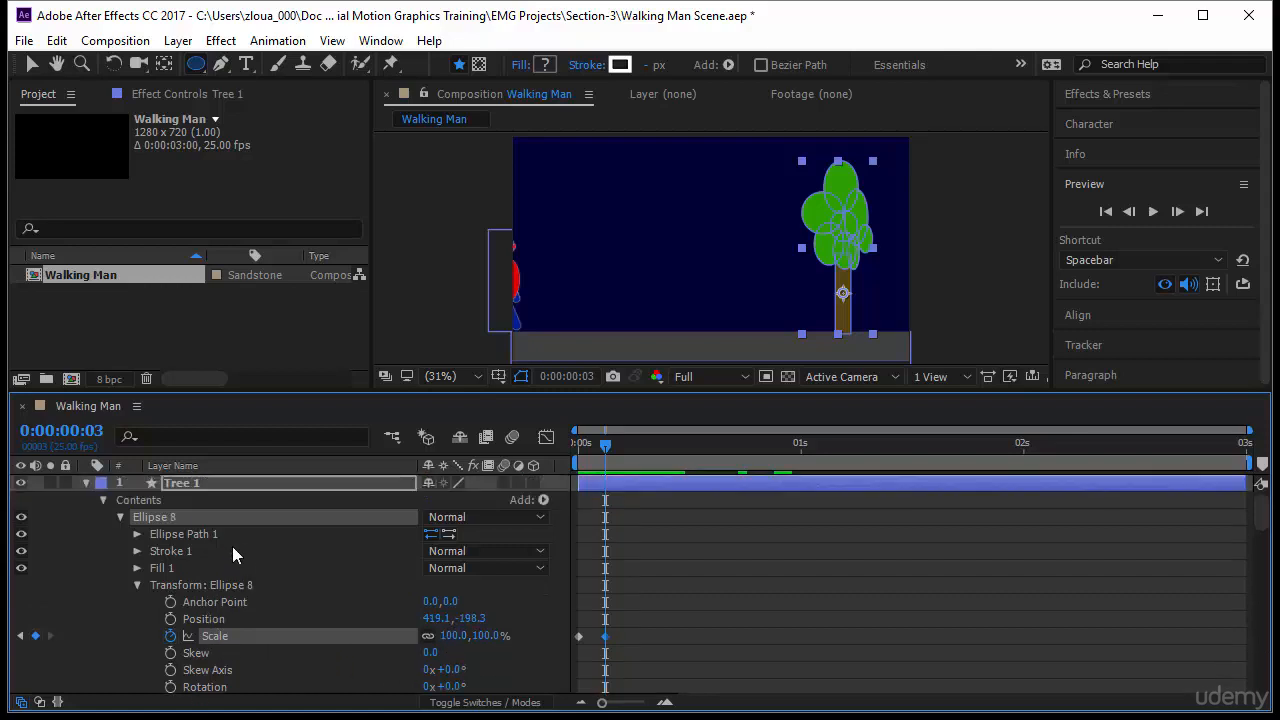
click(224, 487)
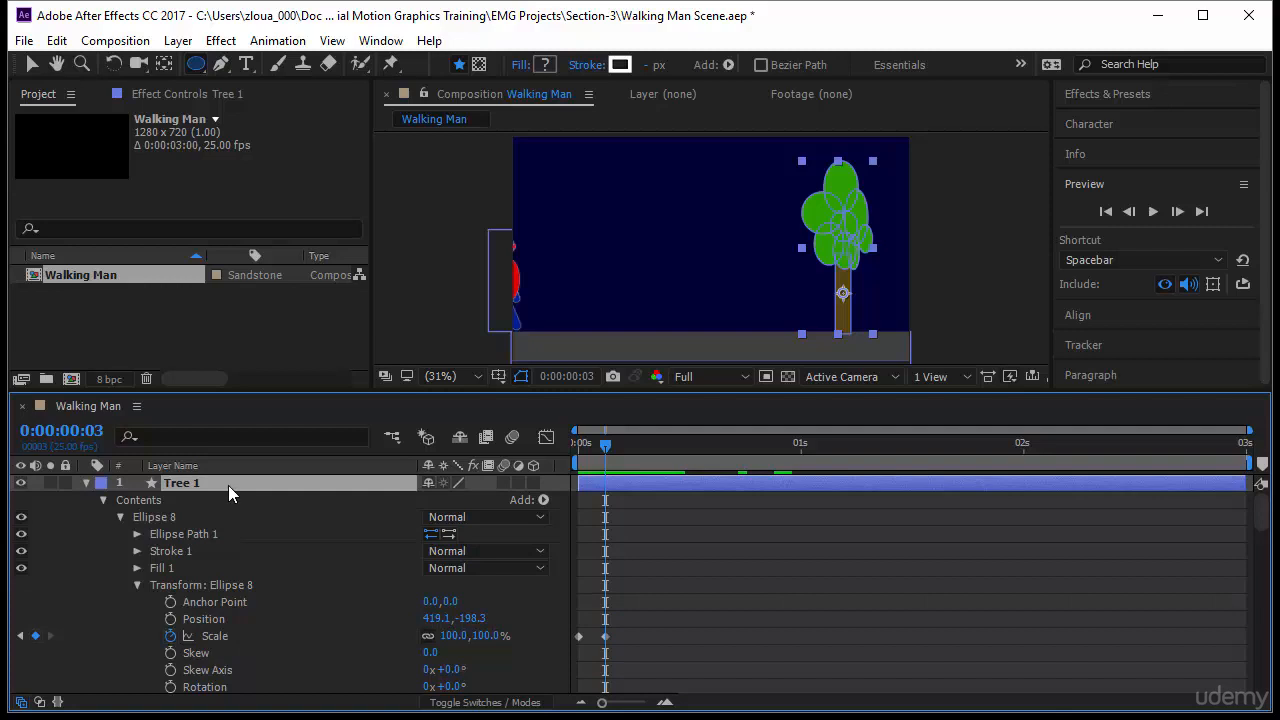
key(u)
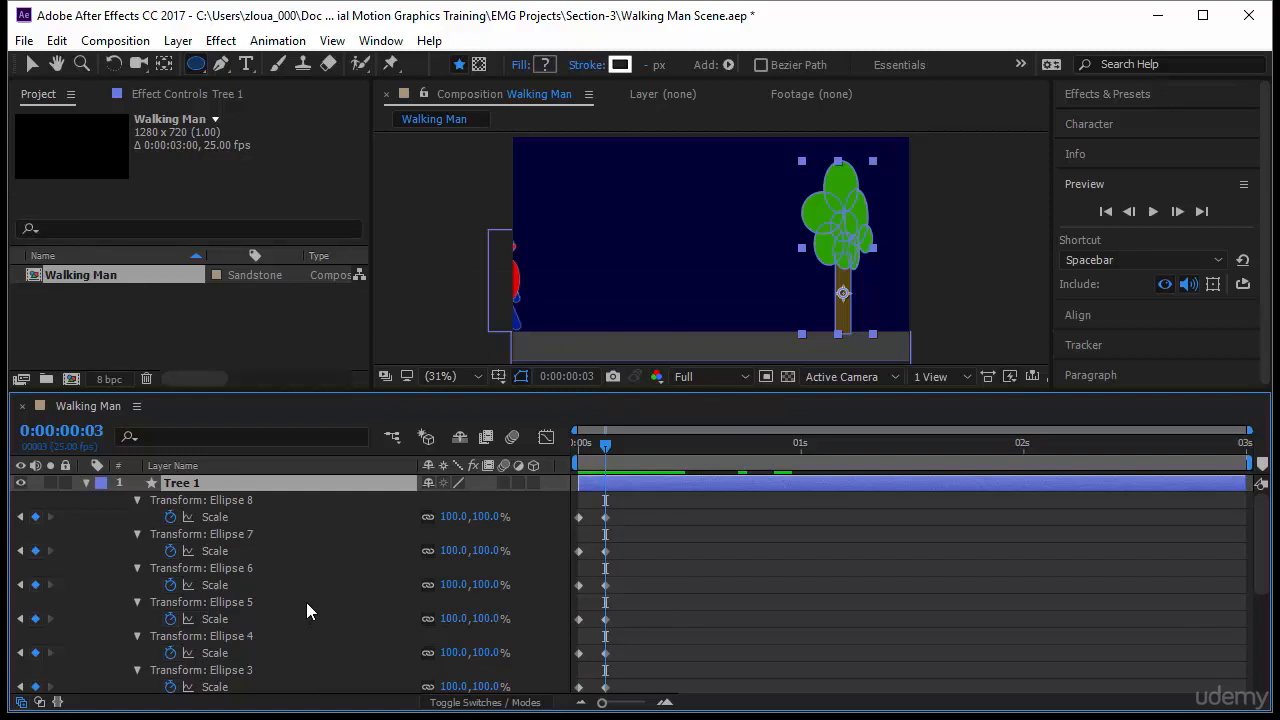
scroll(306, 611, down, 5)
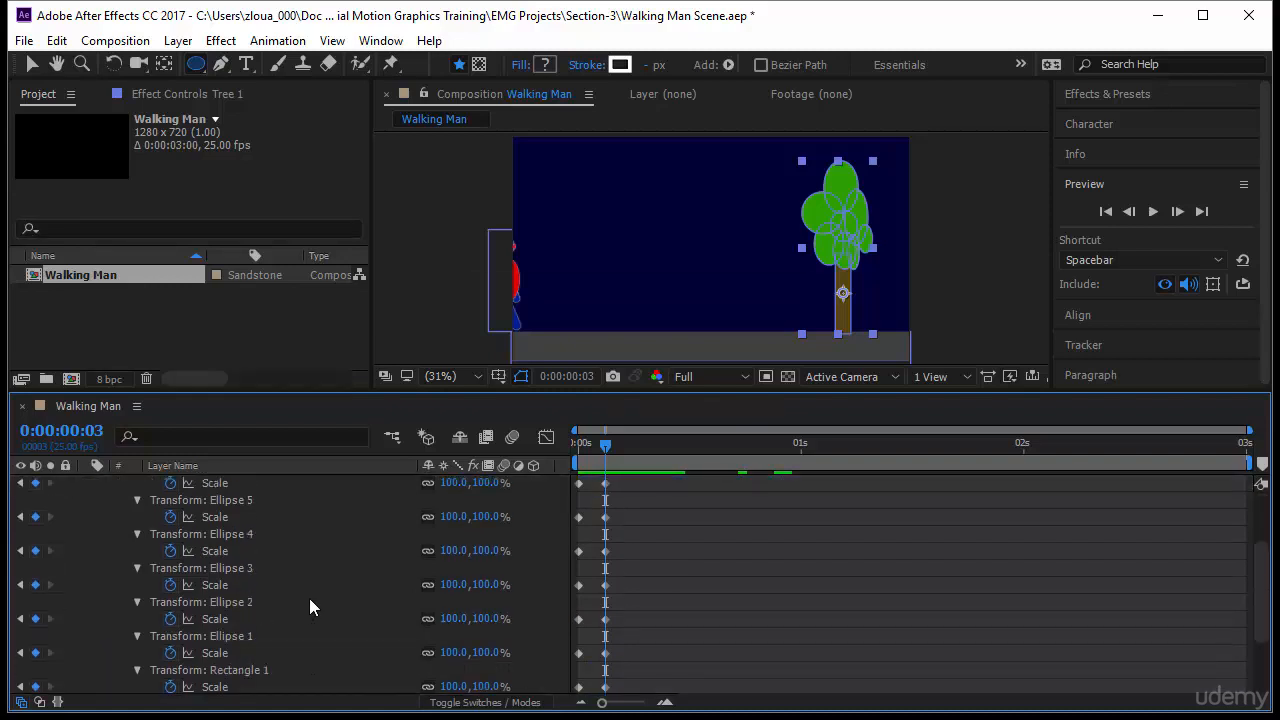
Step: Delete both Scale keyframes of the trunk's Rectangle 1 in the Tree 1 layer
click(293, 567)
drag(616, 574, 573, 588)
key(Delete)
Step: Keyframe Rectangle 1's Opacity at 0% at 0:00:00:00 and raise it to fully opaque at 0:00:00:02
drag(597, 448, 577, 448)
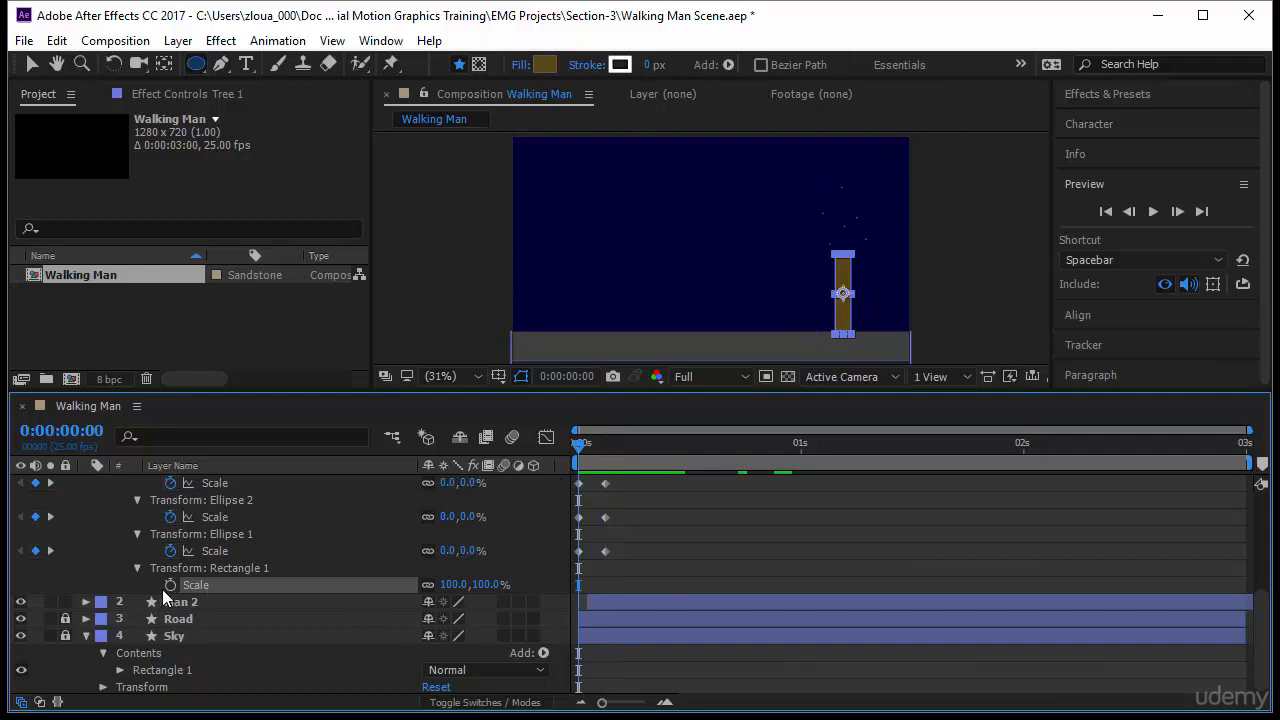
click(136, 568)
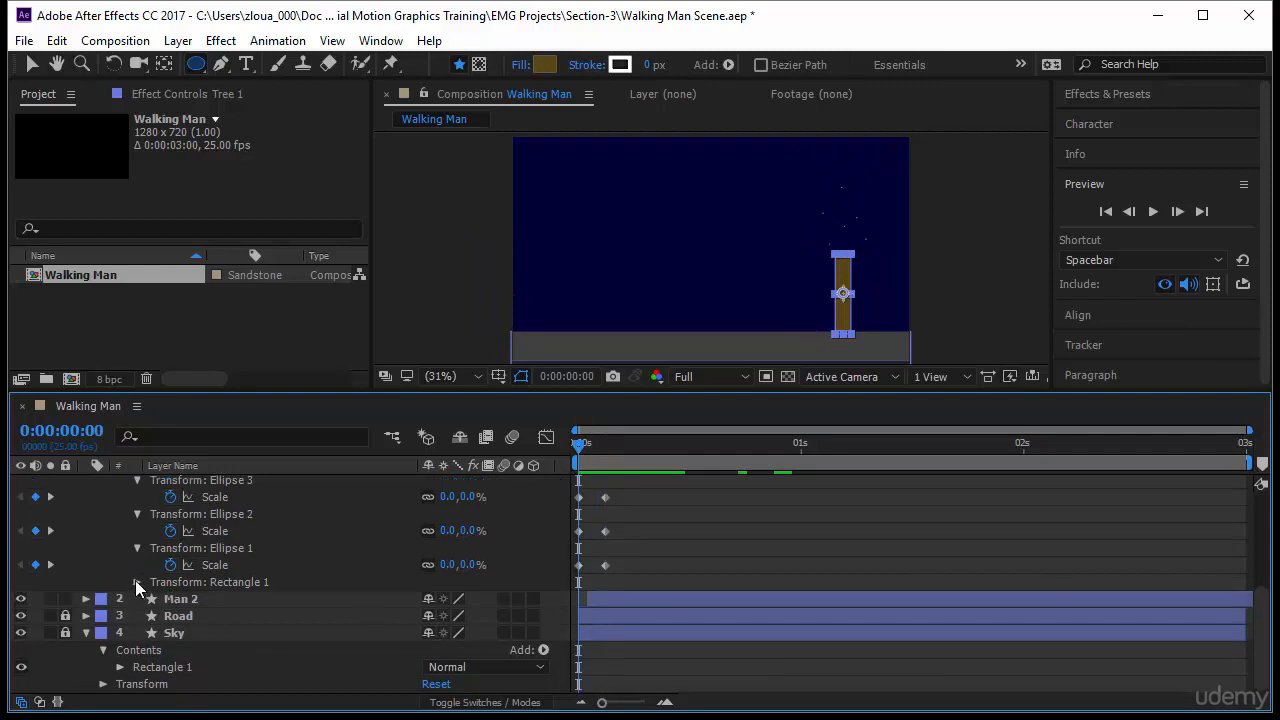
click(136, 582)
scroll(341, 630, down, 1)
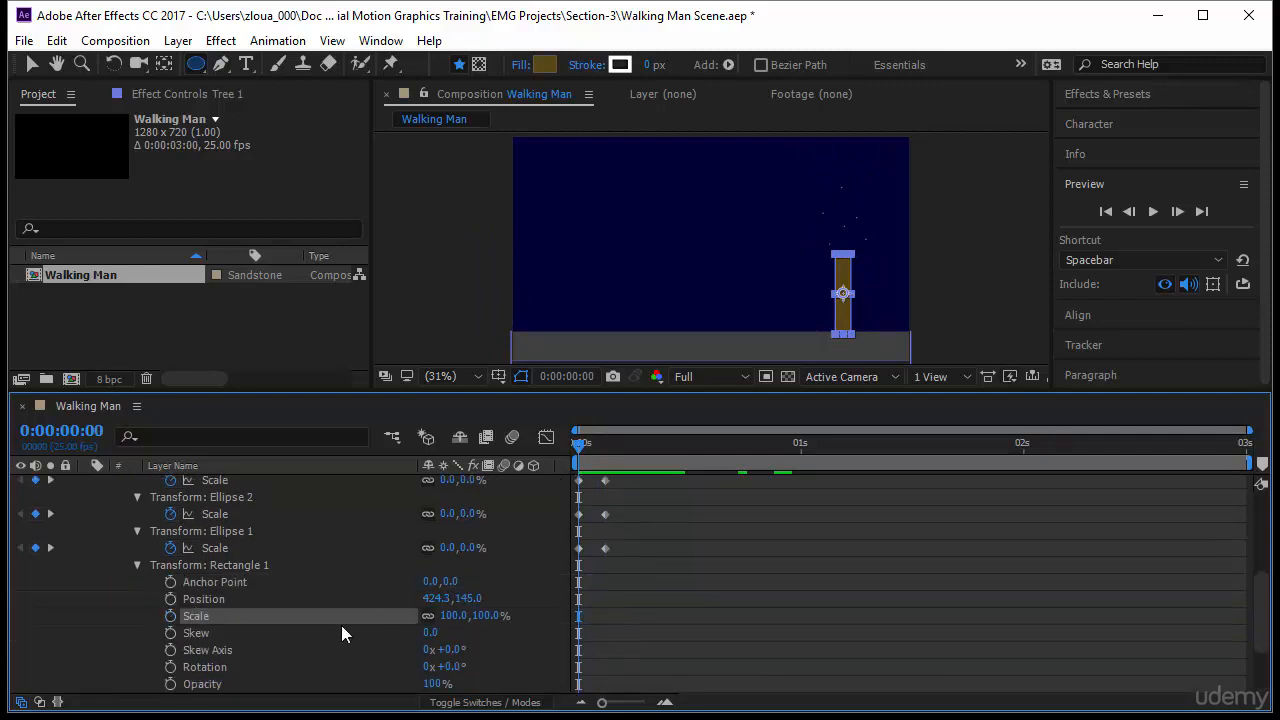
click(170, 684)
click(432, 684)
text(0)
key(Return)
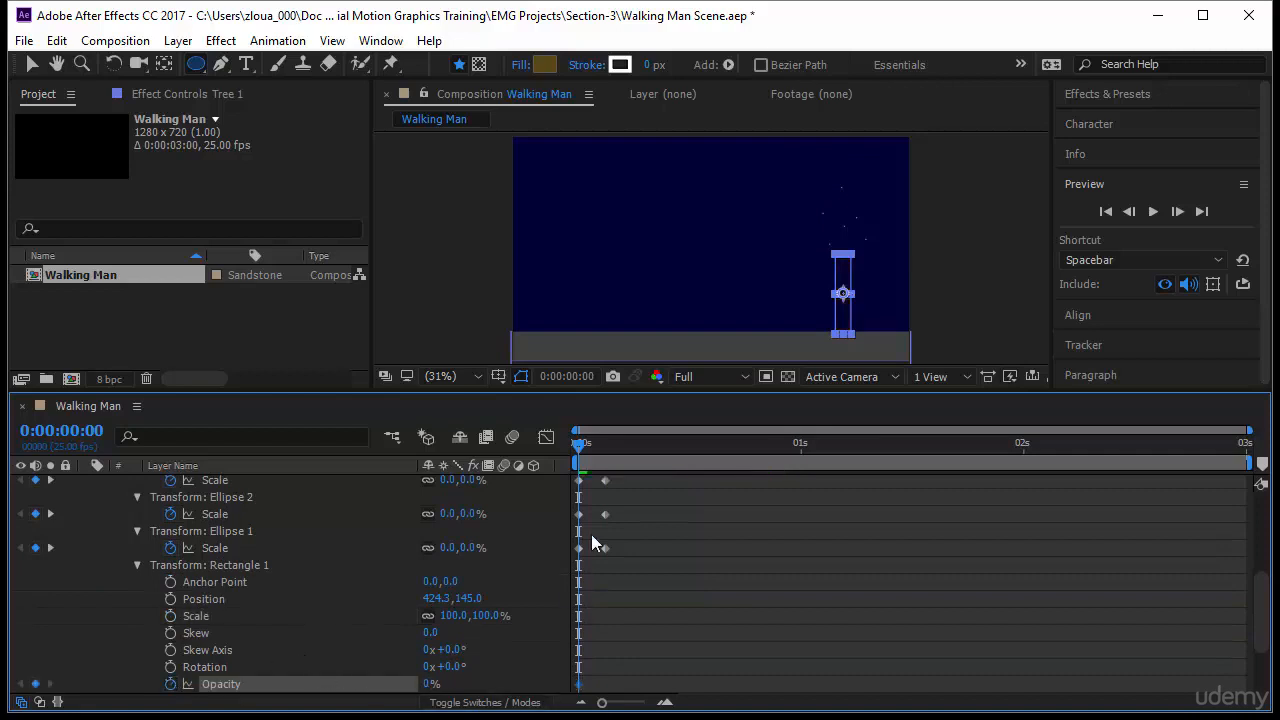
drag(578, 453, 594, 462)
drag(428, 685, 500, 685)
Step: Stagger the foliage ellipses by shifting their Scale keyframe pairs a few frames later by differing amounts, and return to 0:00:00:00
scroll(412, 620, up, 4)
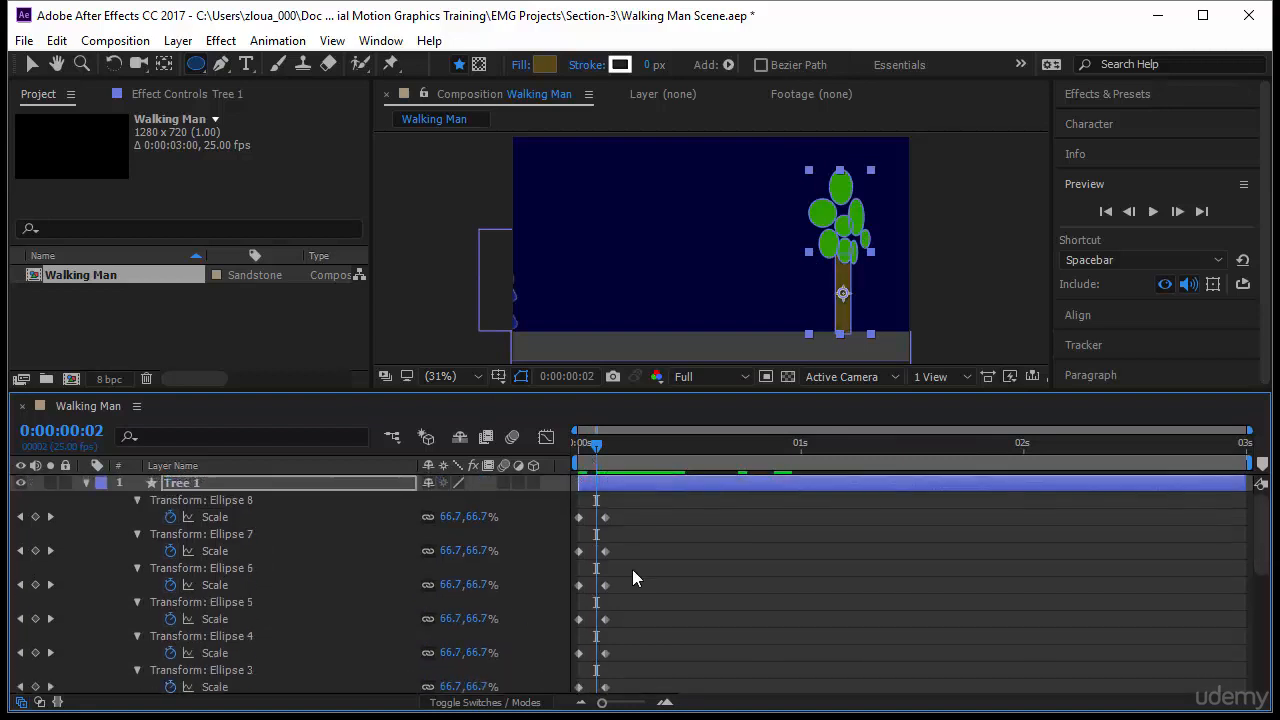
drag(654, 510, 626, 518)
drag(622, 575, 626, 657)
scroll(643, 657, down, 3)
mouse_move(628, 578)
mouse_down()
mouse_move(568, 592)
mouse_move(631, 587)
mouse_move(576, 619)
mouse_move(628, 621)
mouse_move(564, 658)
mouse_up()
click(602, 593)
drag(605, 653, 614, 655)
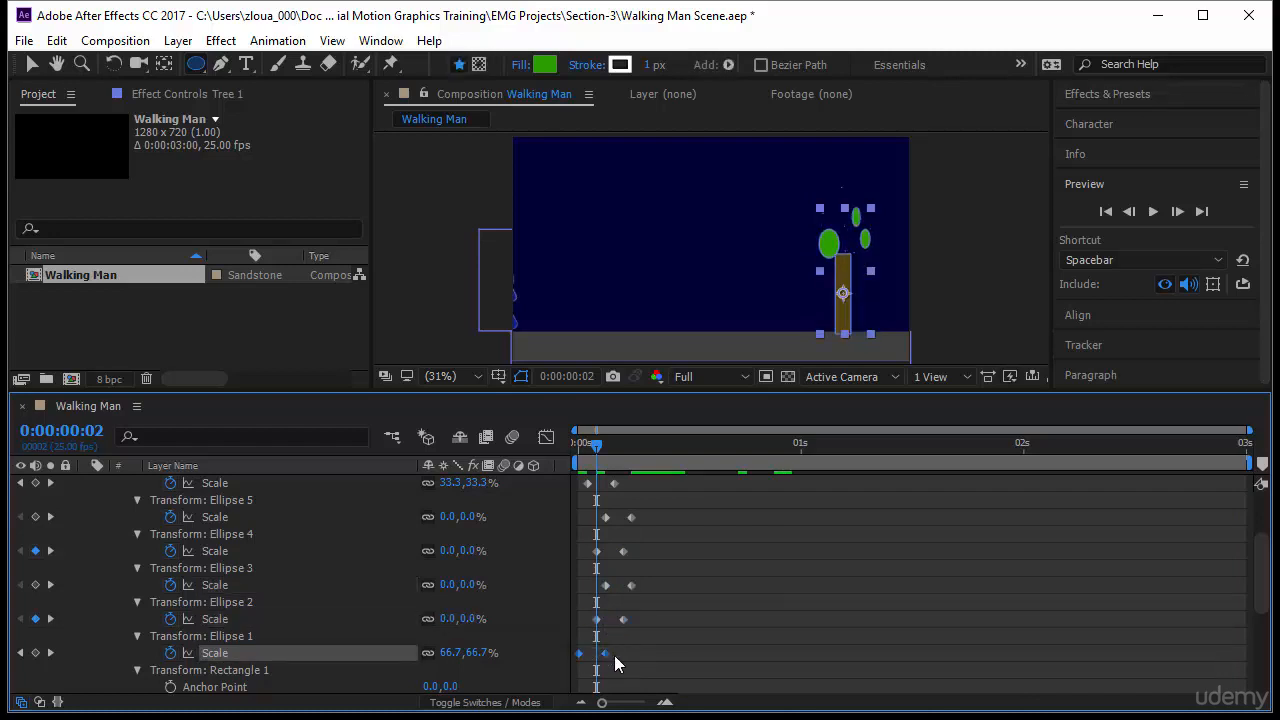
click(713, 635)
drag(605, 444, 517, 483)
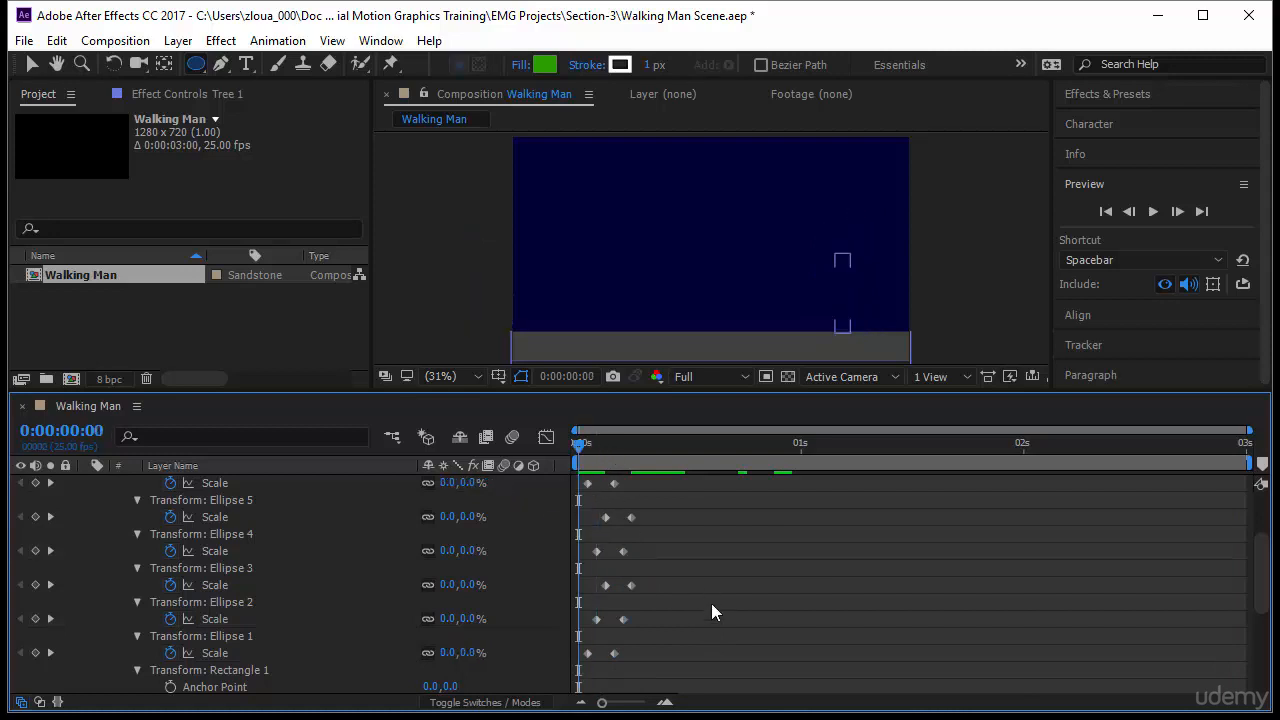
Step: Preview the tree animation and duplicate the collapsed Tree 1 layer
key(space)
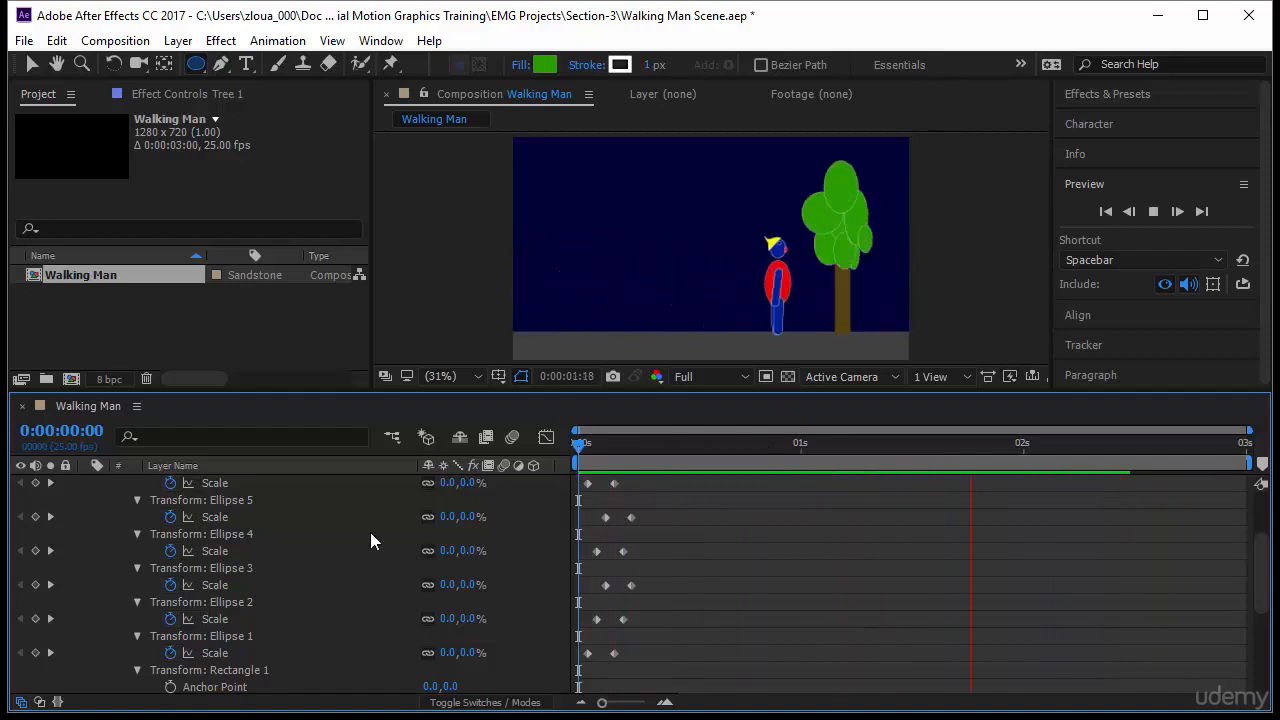
scroll(389, 505, up, 3)
key(ctrl+d)
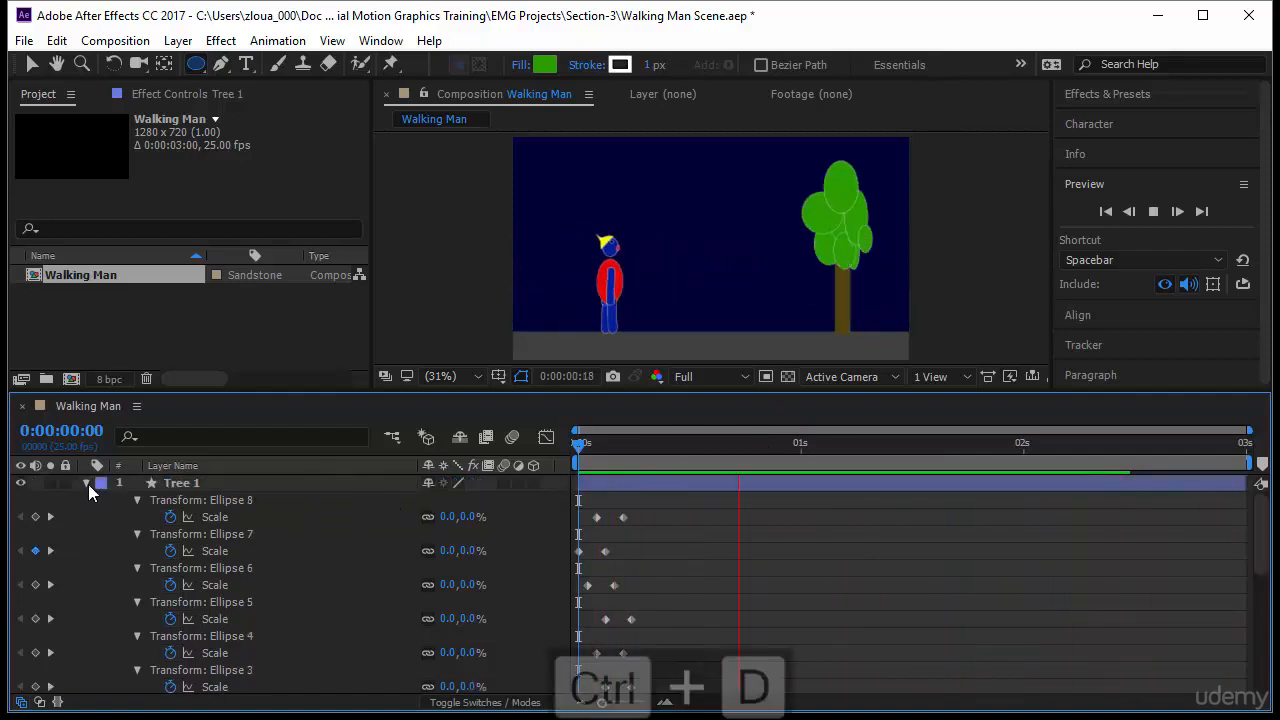
click(86, 483)
click(210, 484)
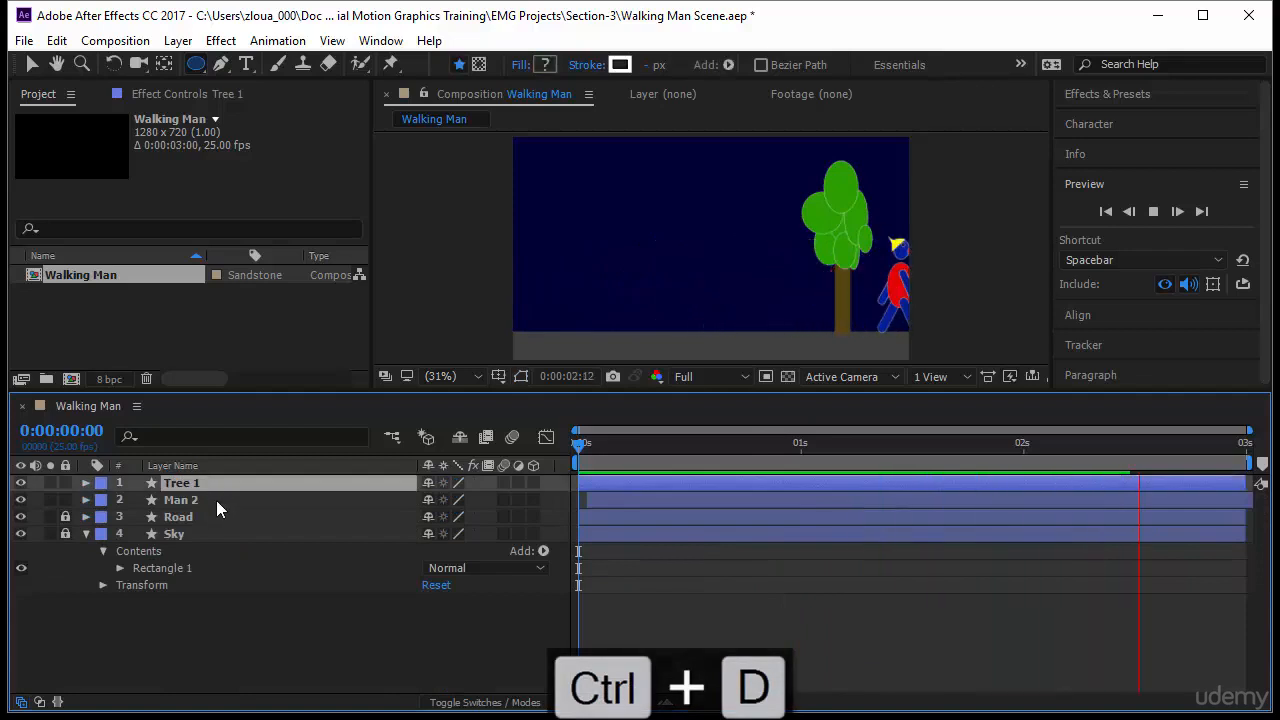
key(ctrl+d)
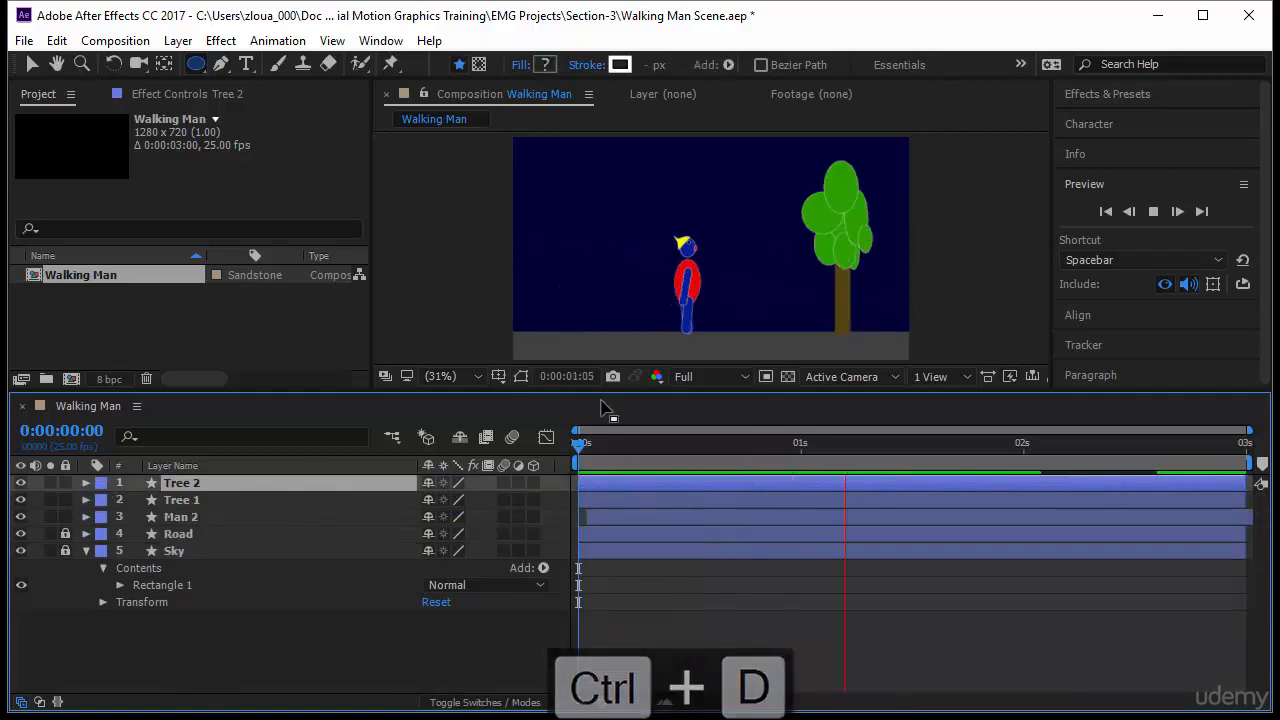
Step: At 0:00:00:10, move the Tree 2 copy horizontally to stand between the man and the original tree
click(878, 232)
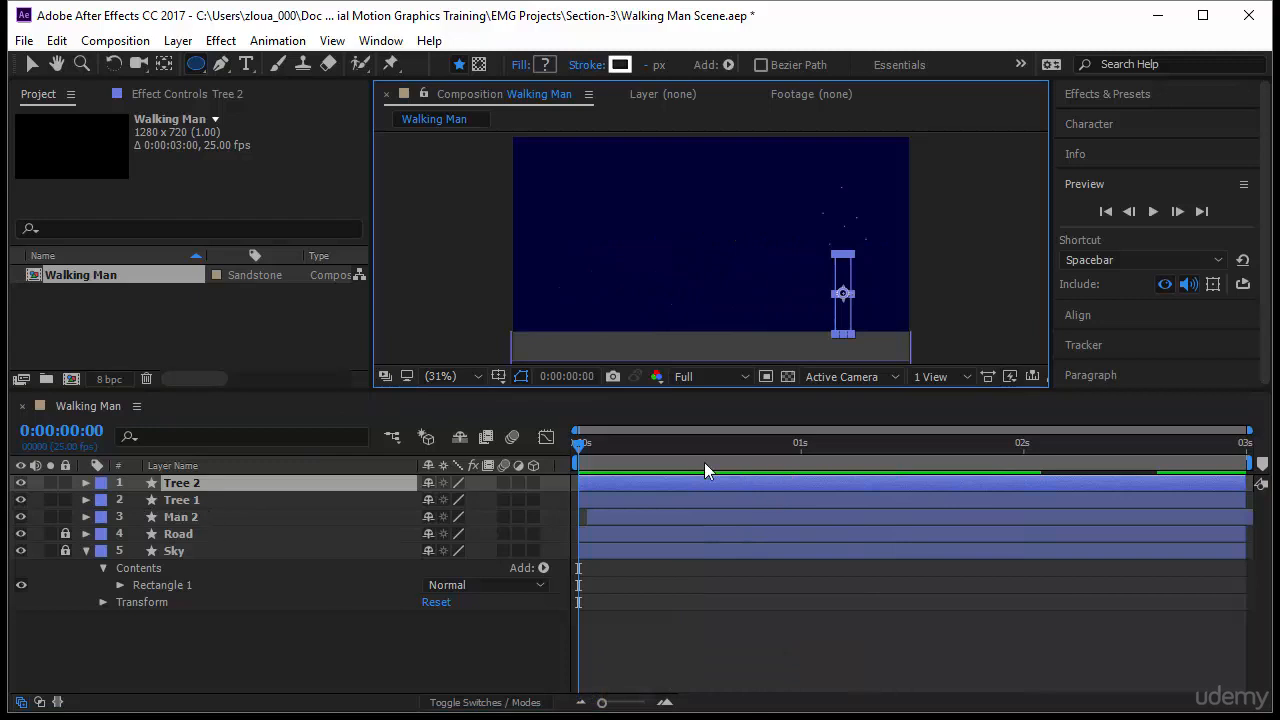
drag(574, 447, 667, 450)
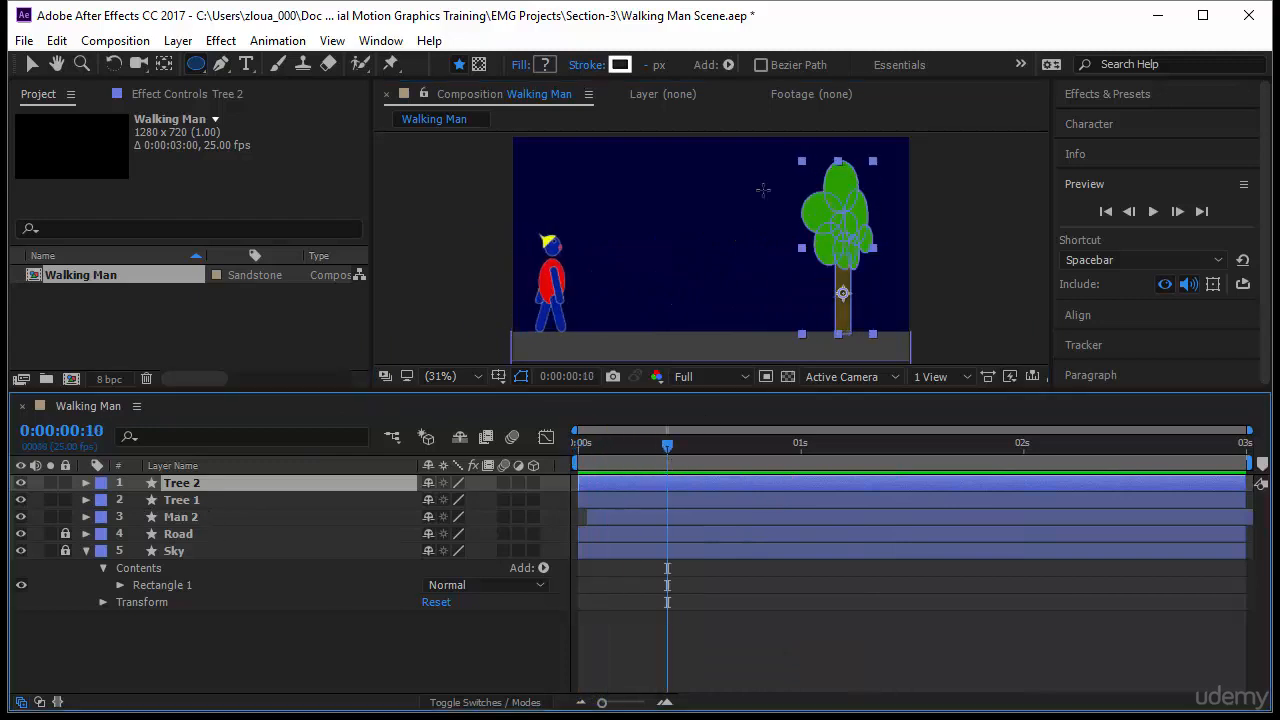
key(v)
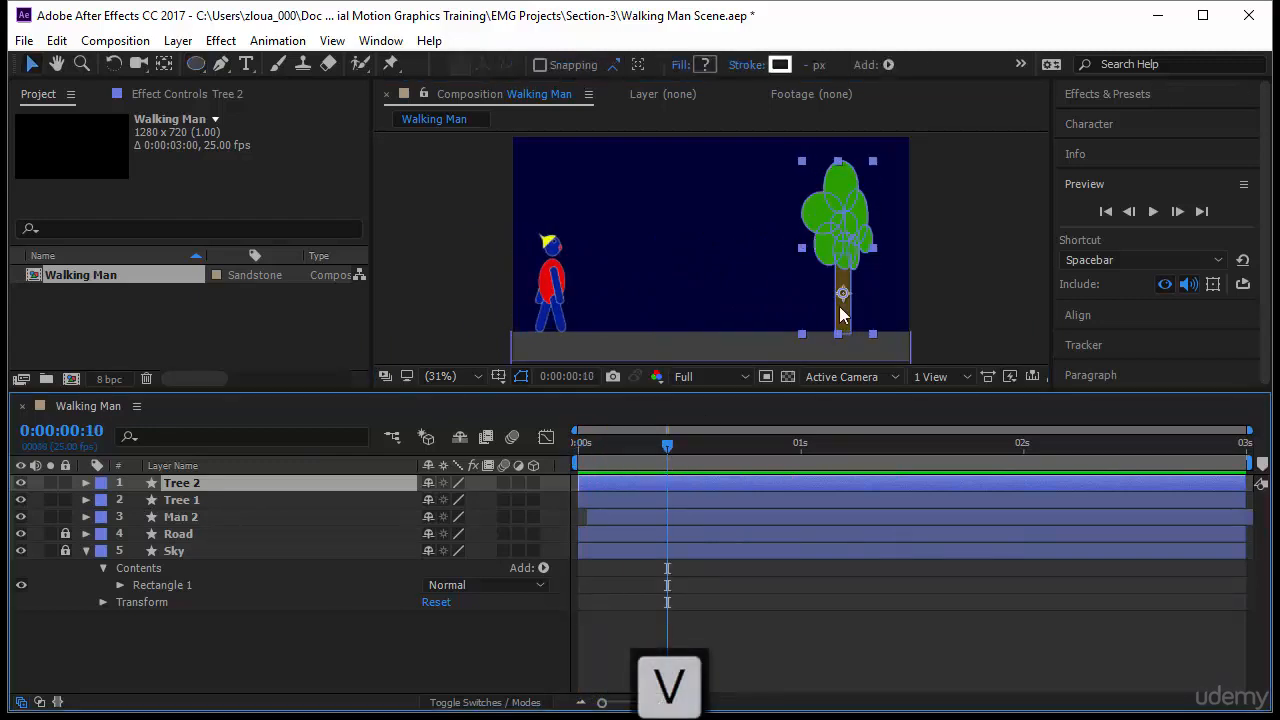
click(845, 300)
drag(813, 298, 737, 294)
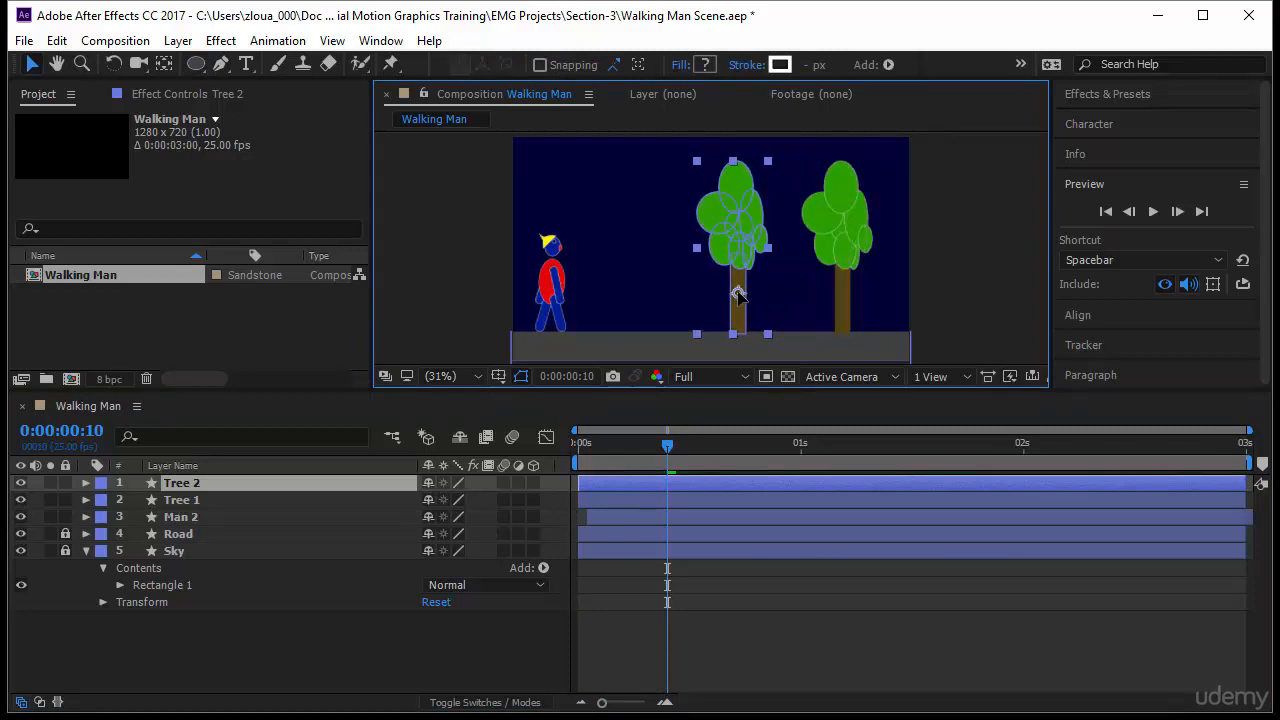
Step: Expand the Tree 2 layer and widen the top and left ellipses of its foliage
click(275, 483)
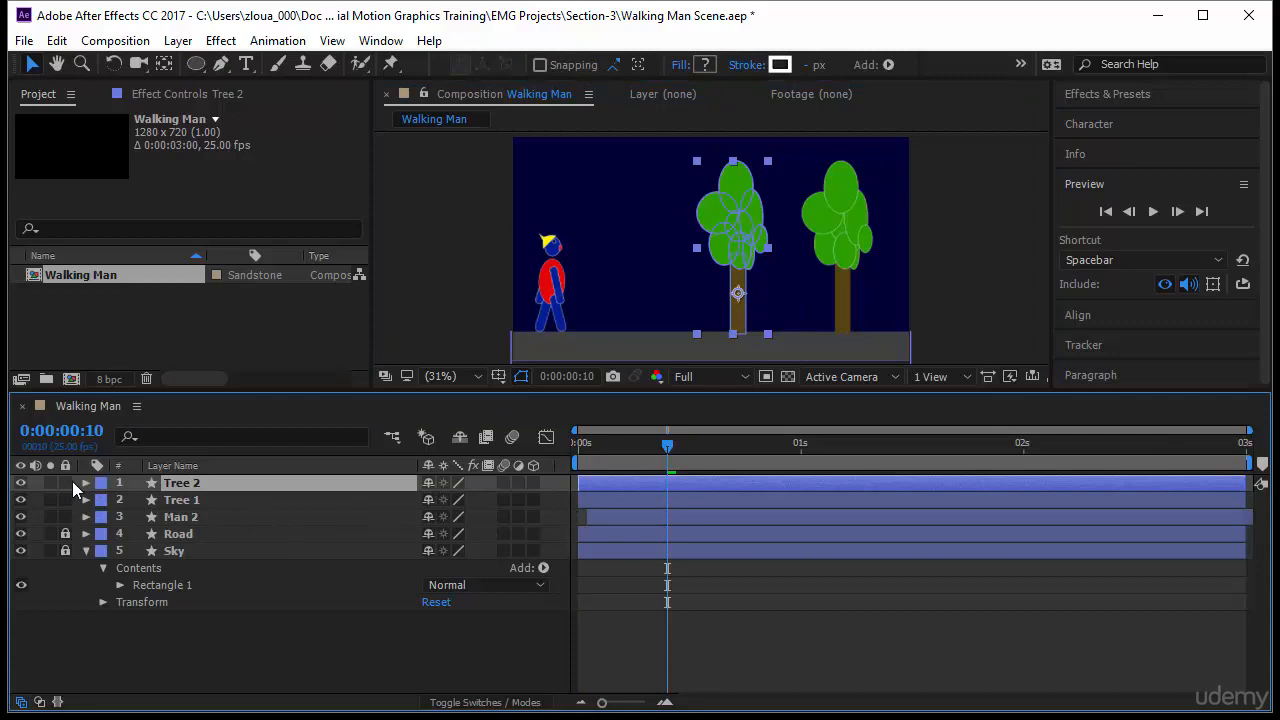
click(85, 483)
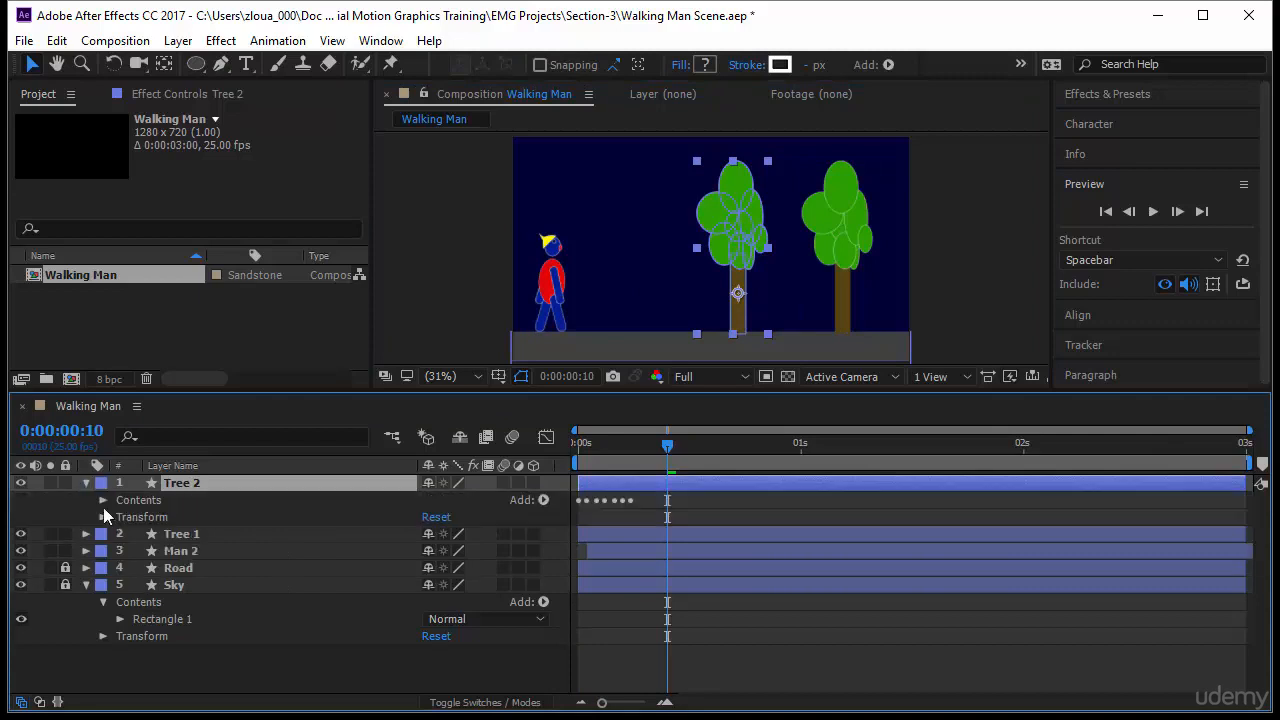
double_click(728, 201)
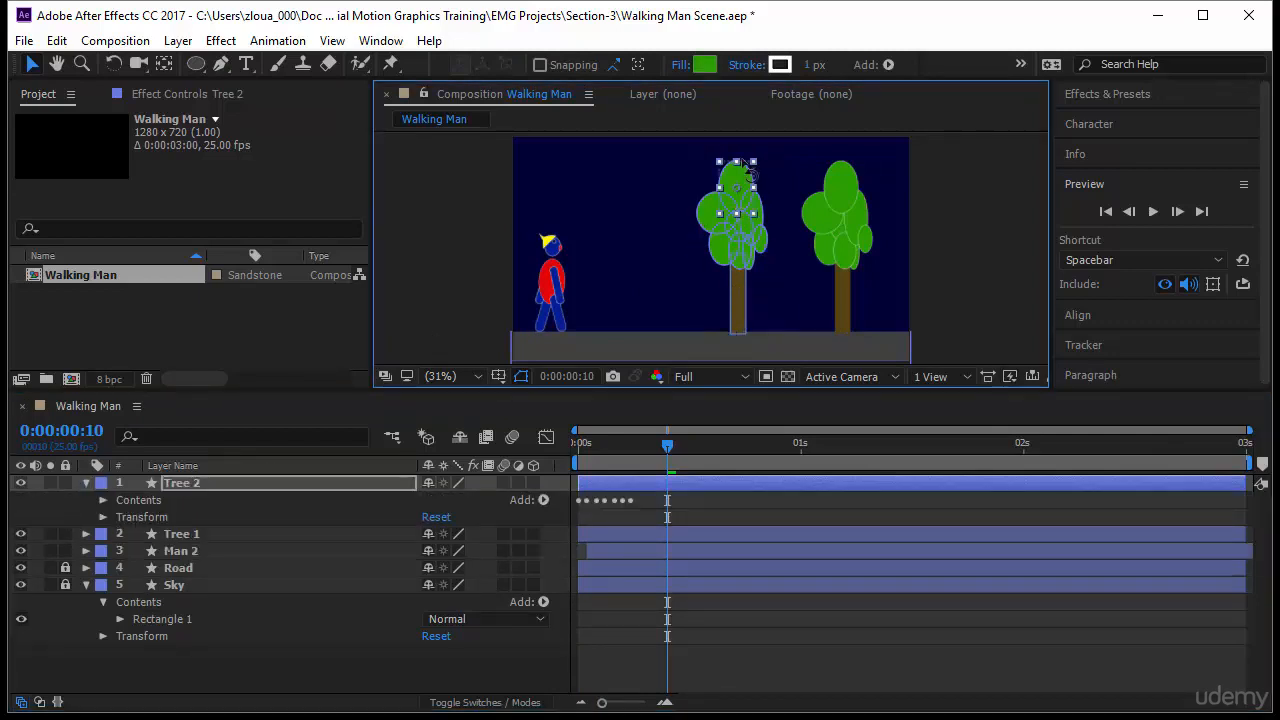
drag(763, 187, 771, 188)
click(703, 224)
drag(697, 211, 680, 213)
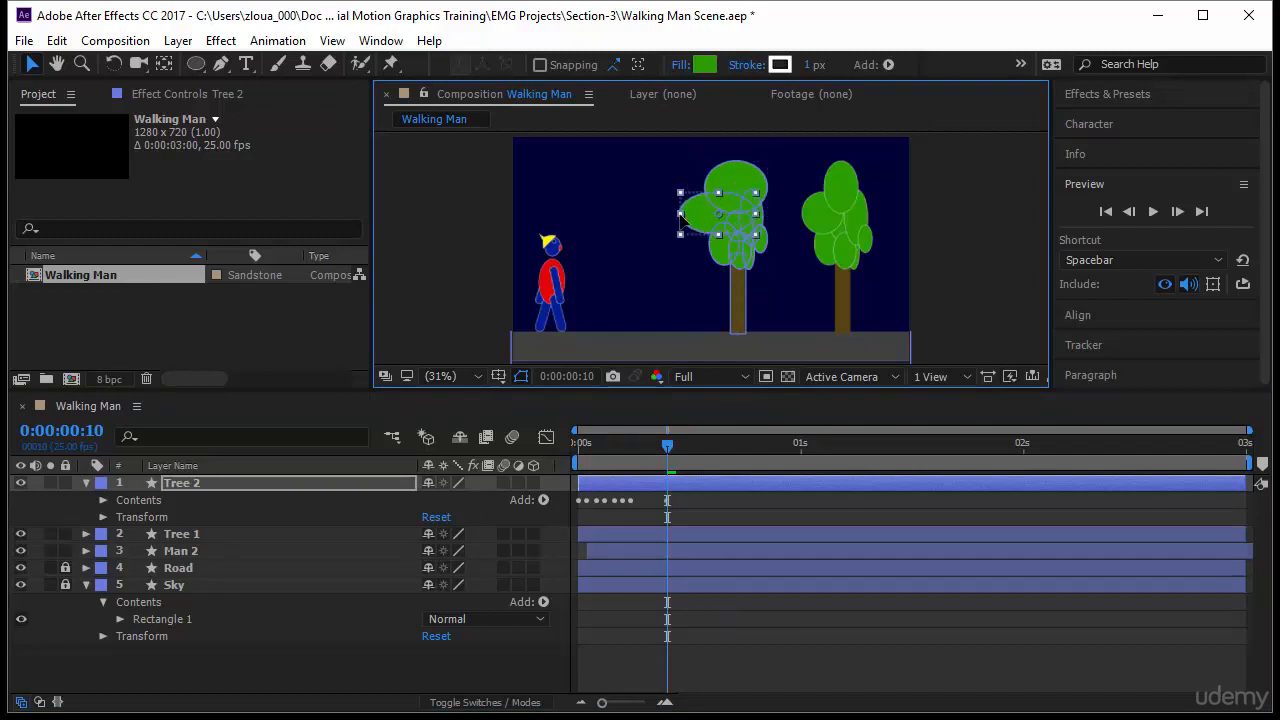
Step: Widen the small lower-right ellipse and the tall right ellipse of Tree 2's foliage
click(760, 242)
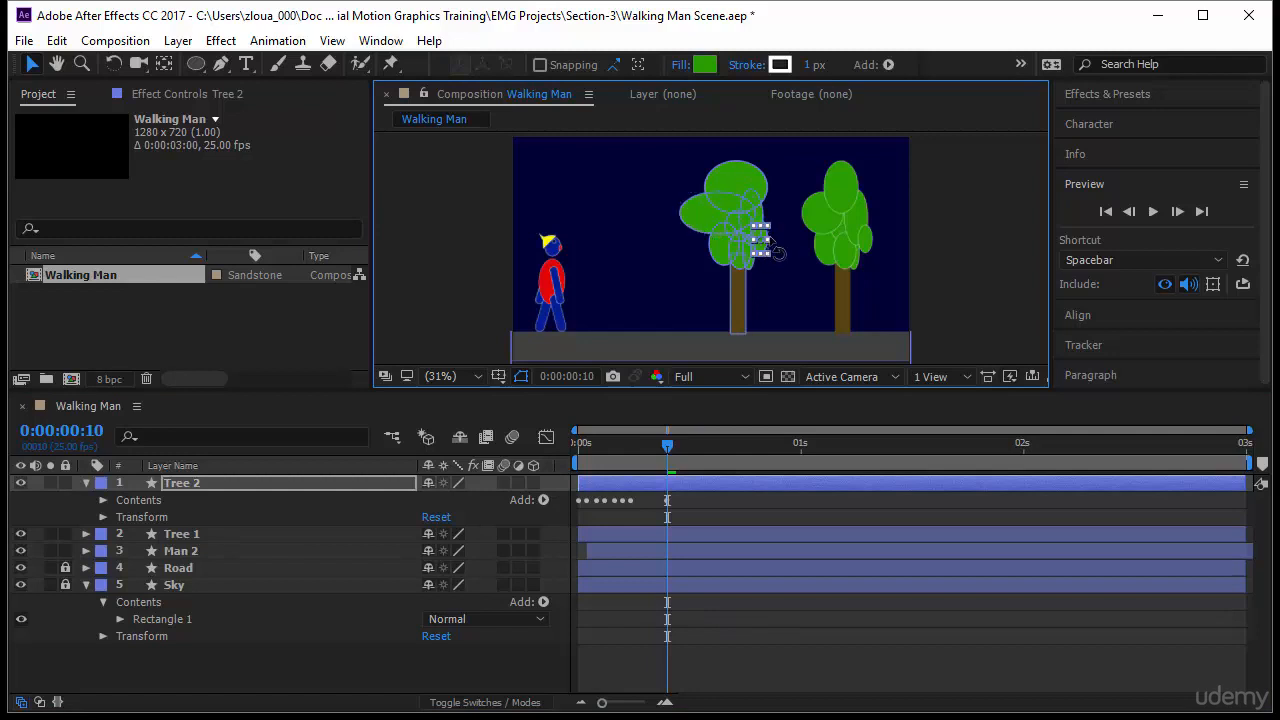
drag(770, 241, 779, 241)
click(763, 220)
drag(768, 221, 774, 221)
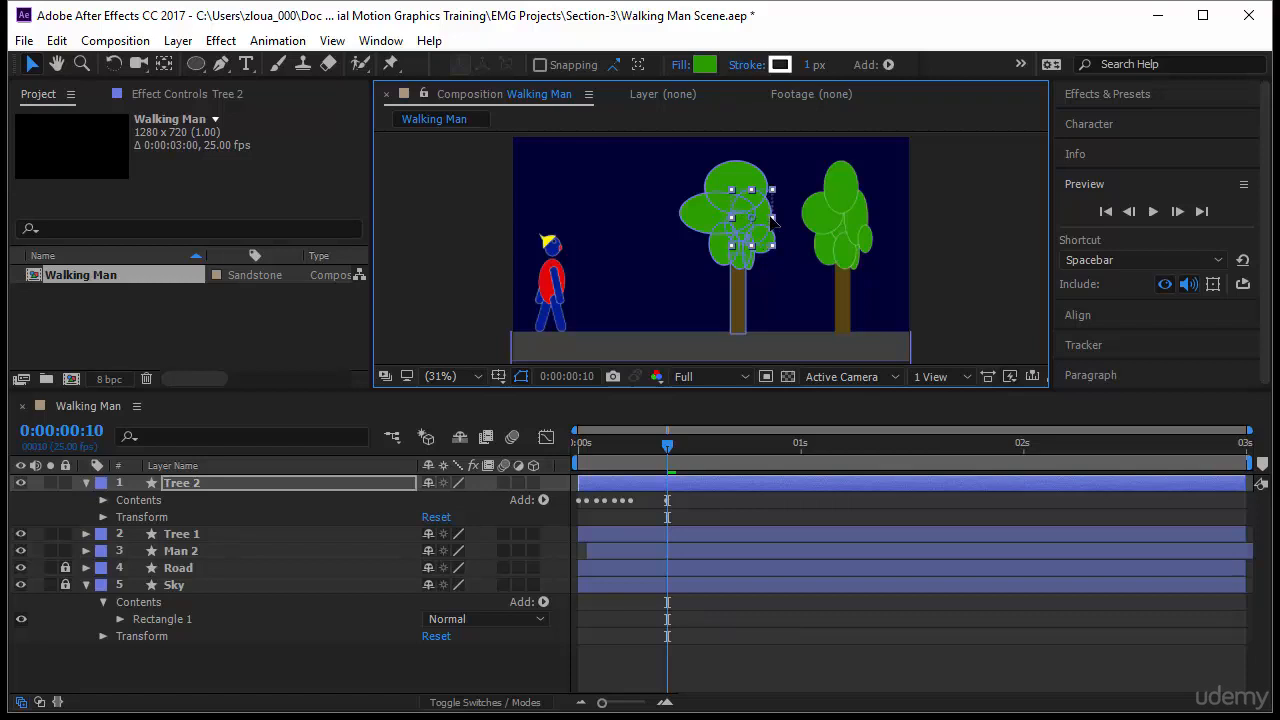
Step: Preview the animation with both trees from 0:00:00:00
click(794, 637)
drag(667, 442, 433, 481)
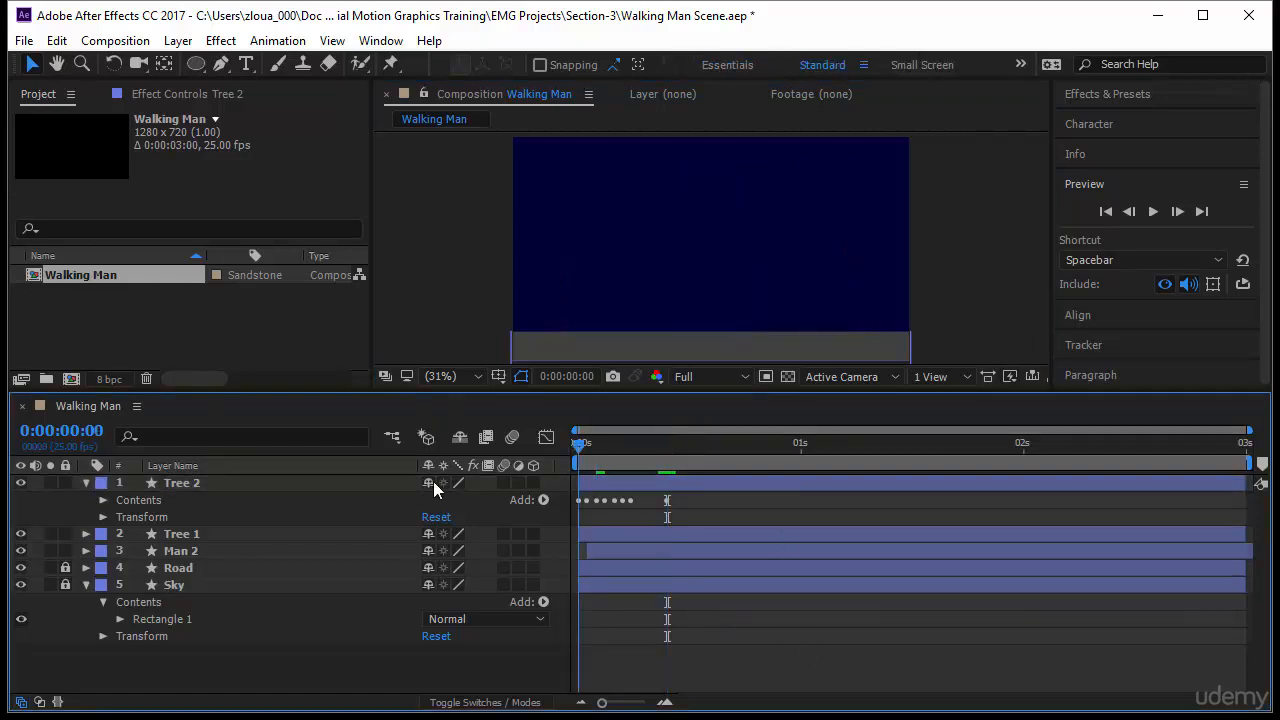
key(space)
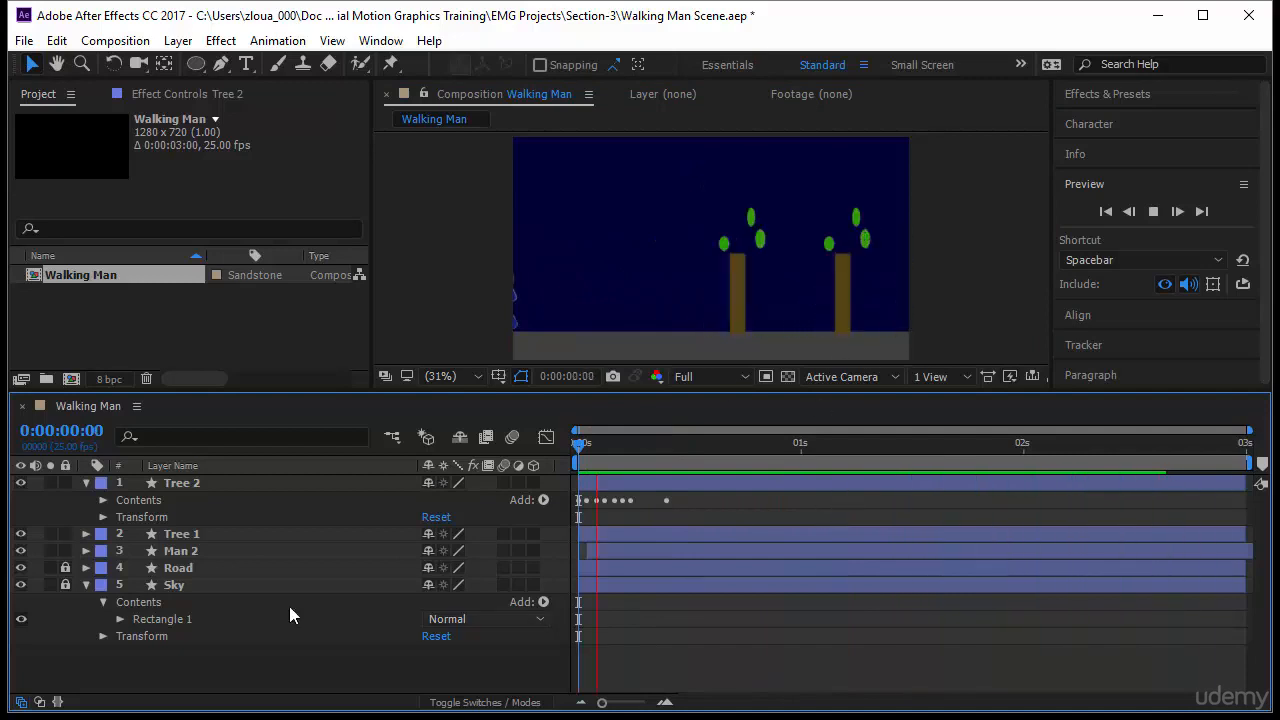
Step: Delay the Tree 1 layer by one frame, keeping Tree 2 at its original start
drag(616, 482, 634, 484)
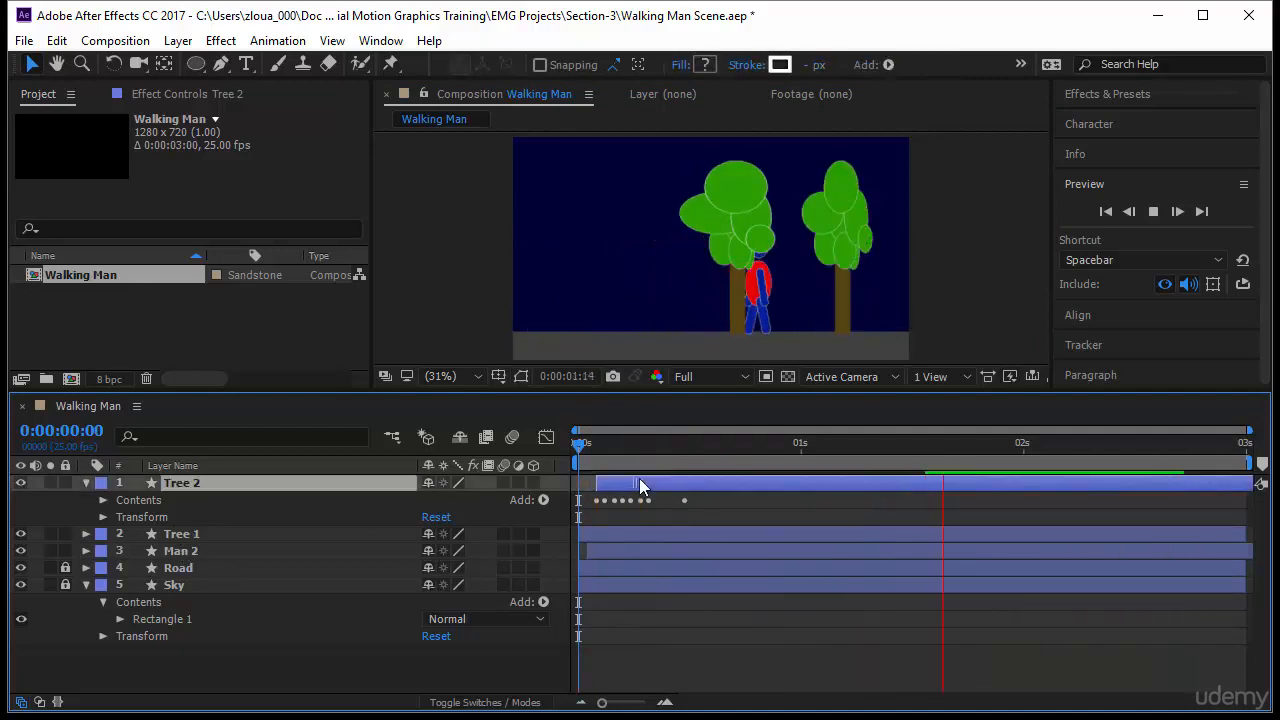
key(ctrl+z)
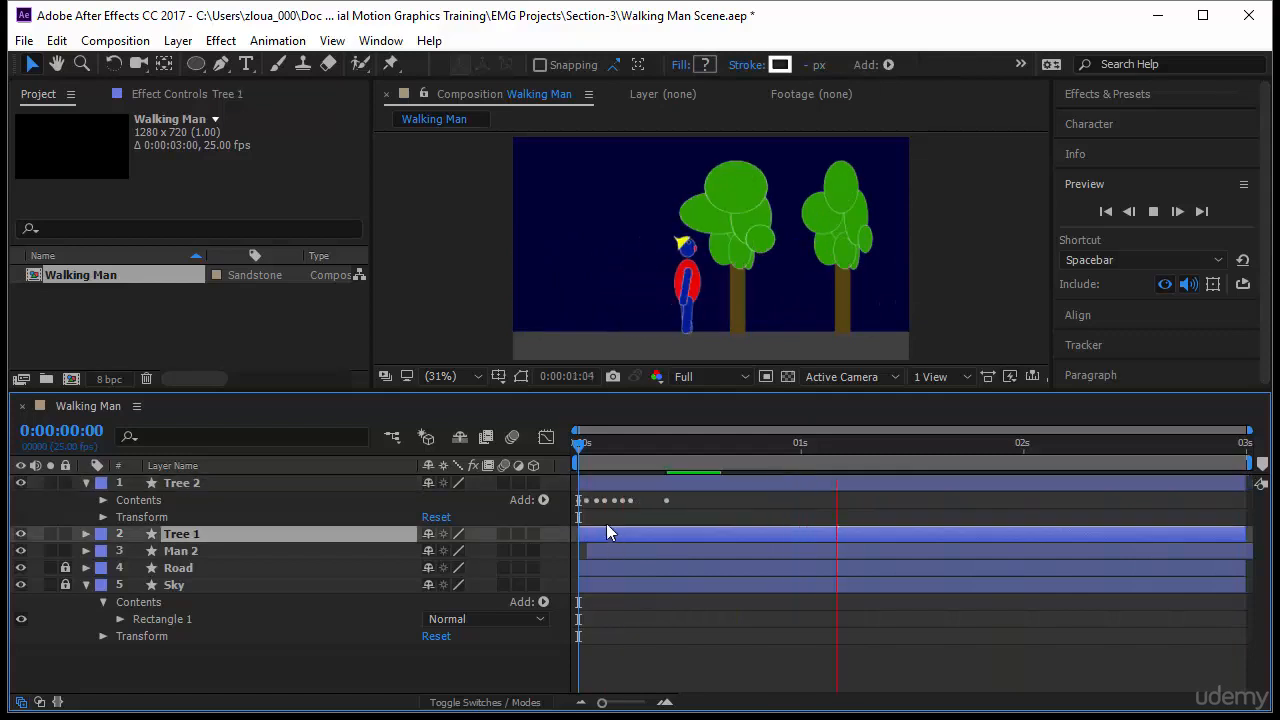
drag(593, 527, 602, 531)
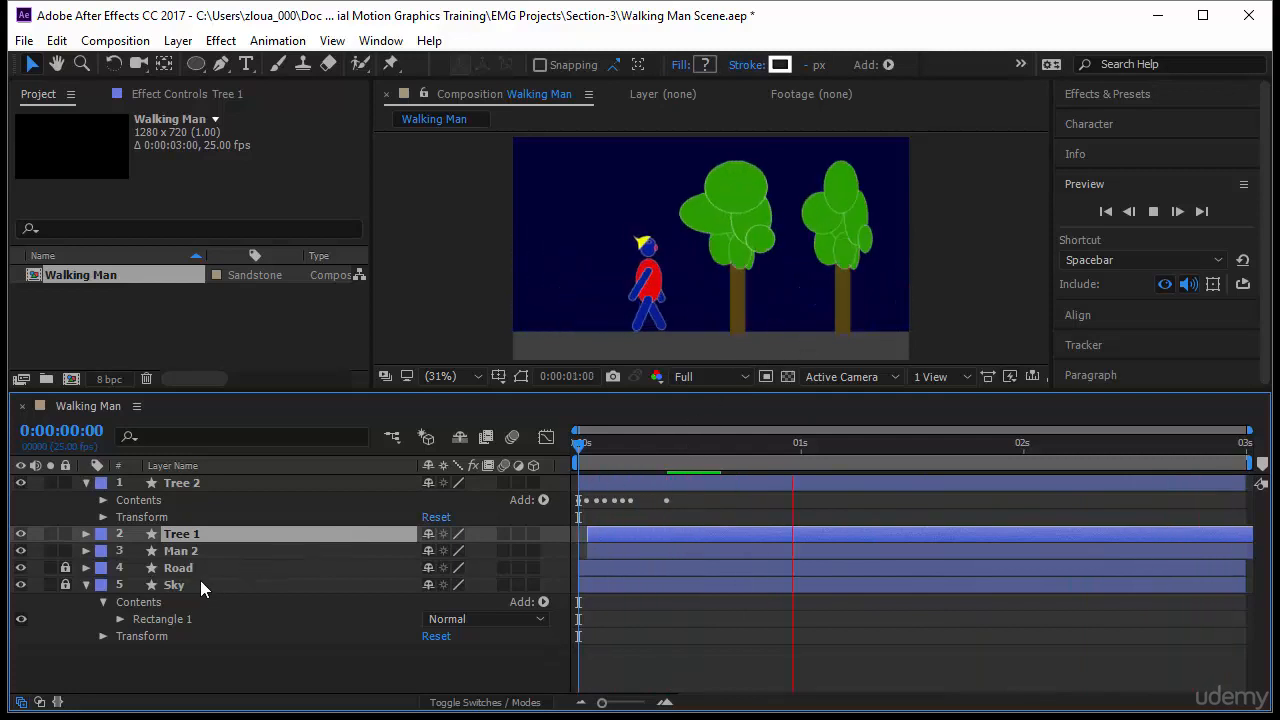
Step: Collapse Tree 2 and move both tree layers below Road and above Sky in the layer order
click(225, 482)
click(86, 483)
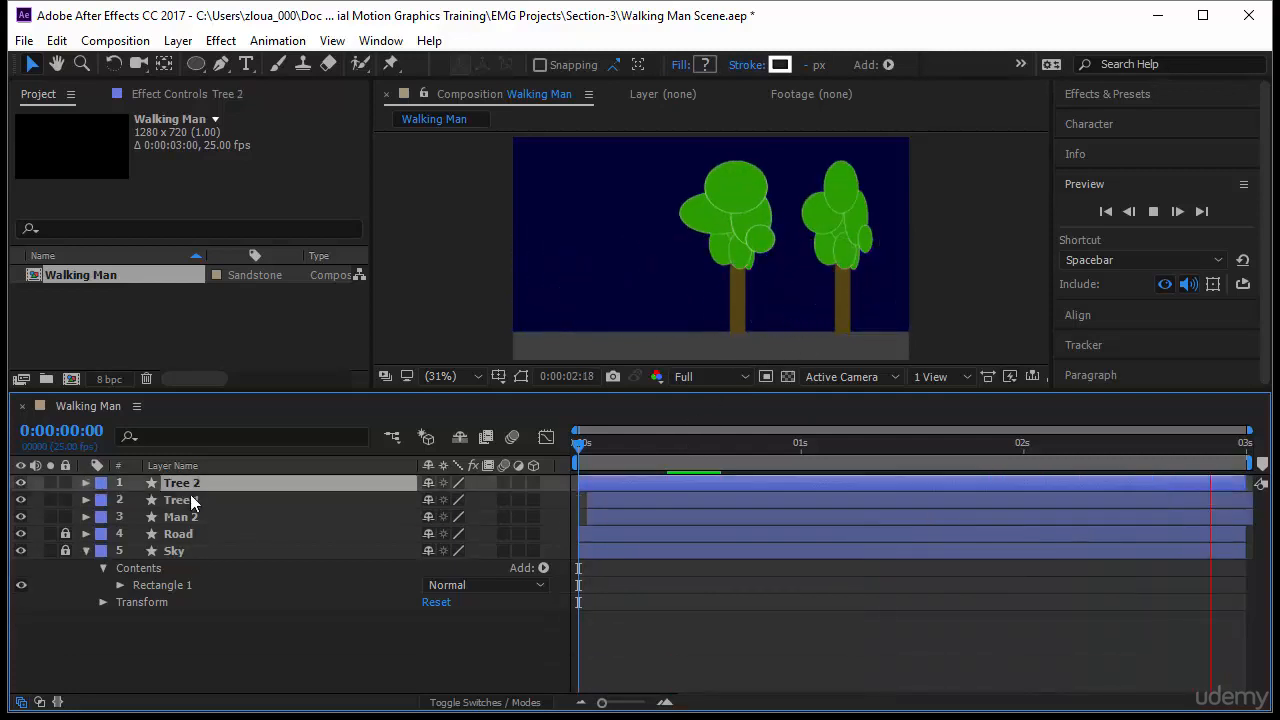
shift+click(192, 495)
drag(199, 495, 240, 560)
drag(257, 503, 256, 540)
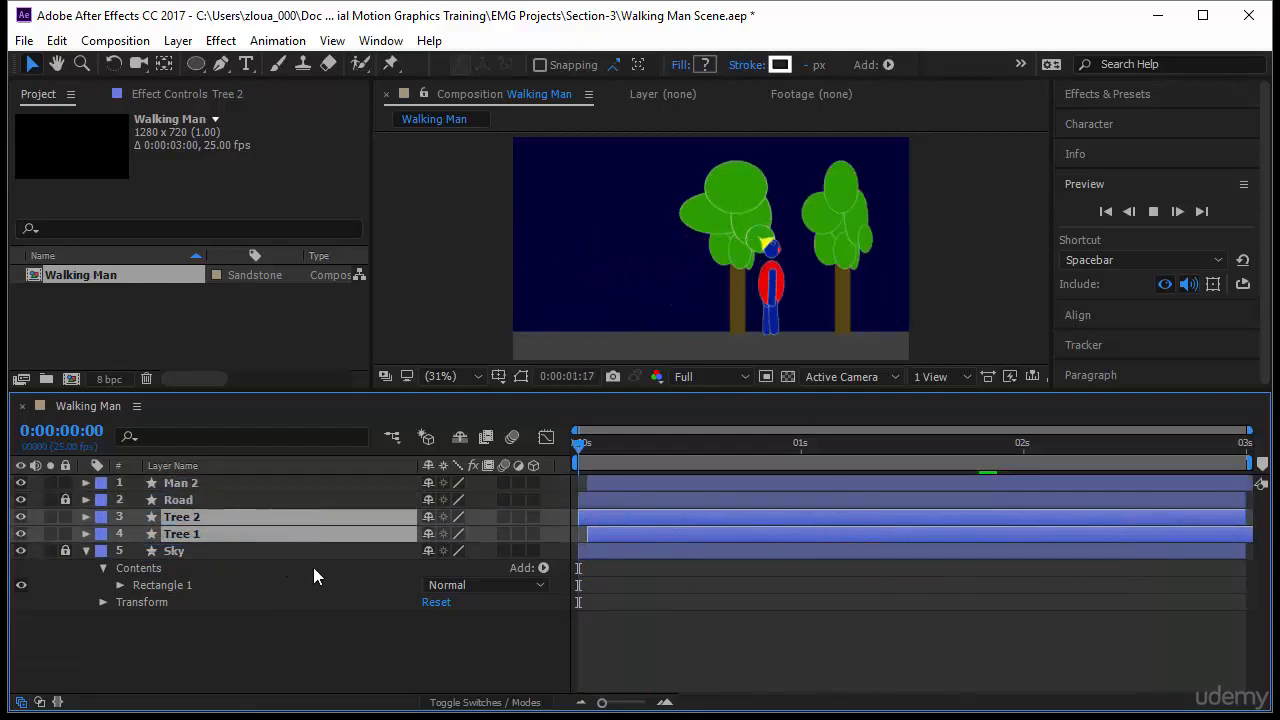
Step: Duplicate the Tree 2 layer and, at 0:00:00:15, move the copy left of the other two trees
key(ctrl+d)
click(209, 516)
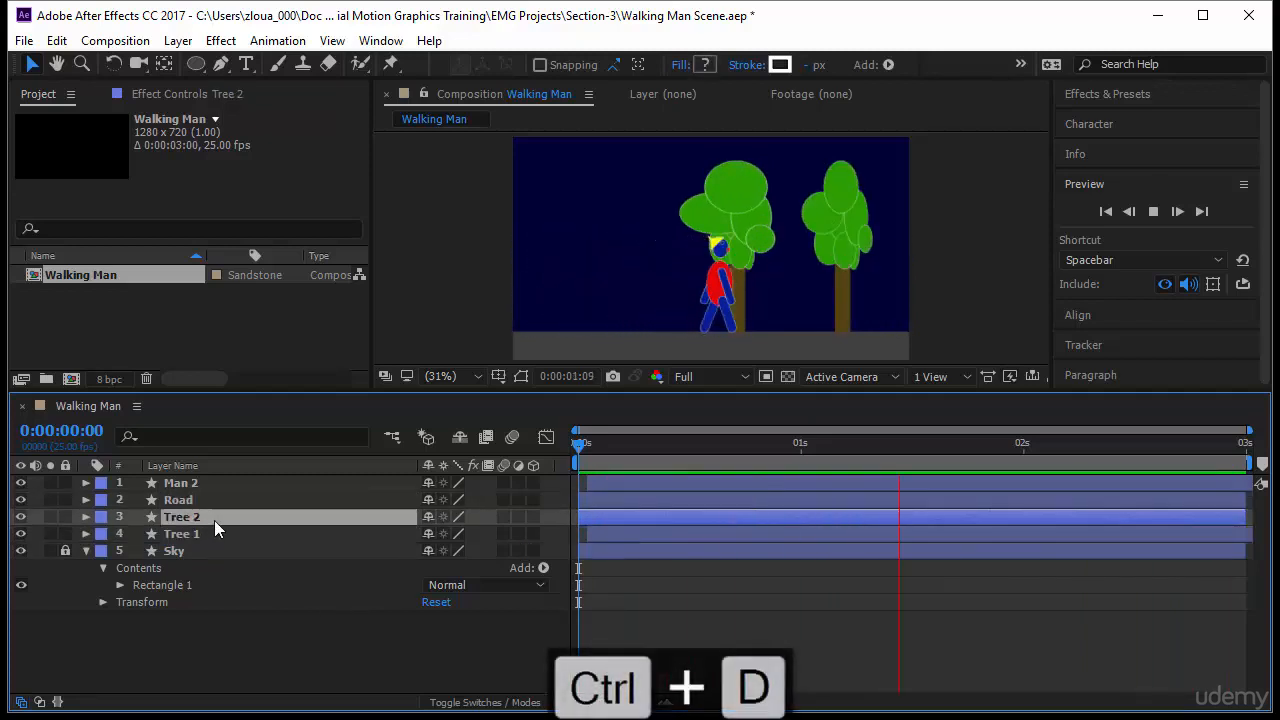
key(ctrl+d)
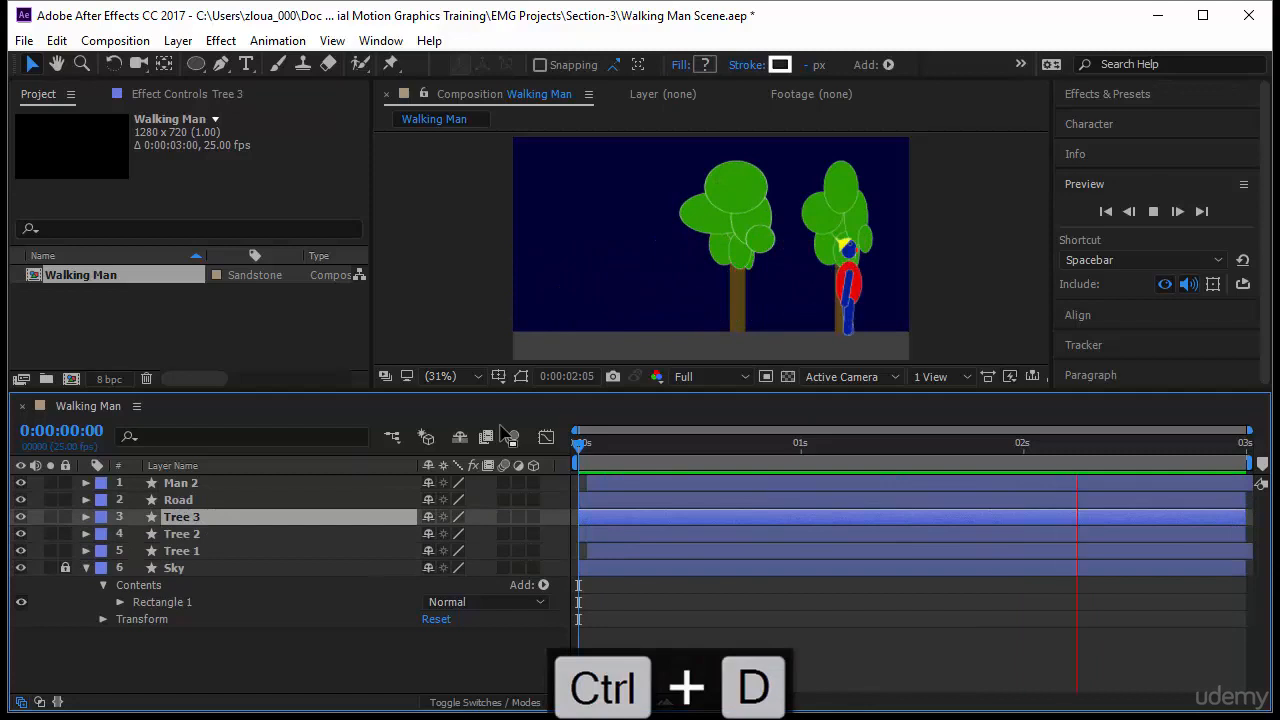
key(space)
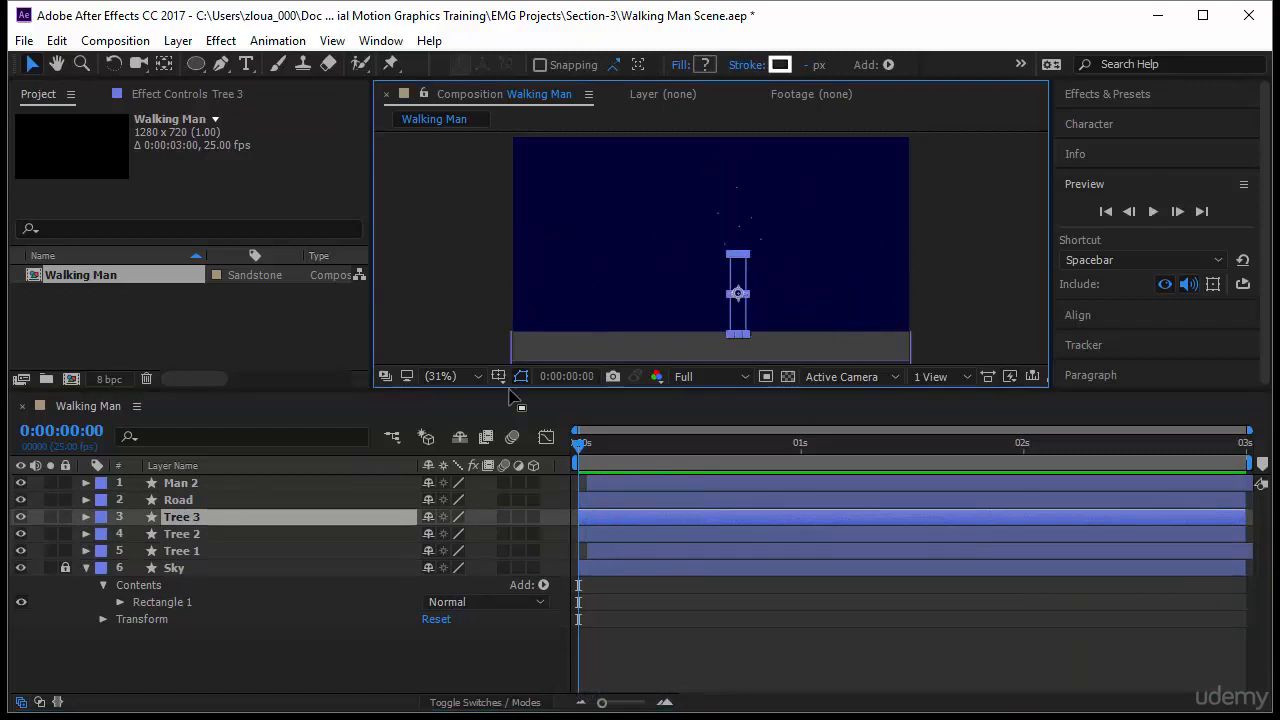
drag(574, 440, 712, 470)
drag(740, 295, 615, 295)
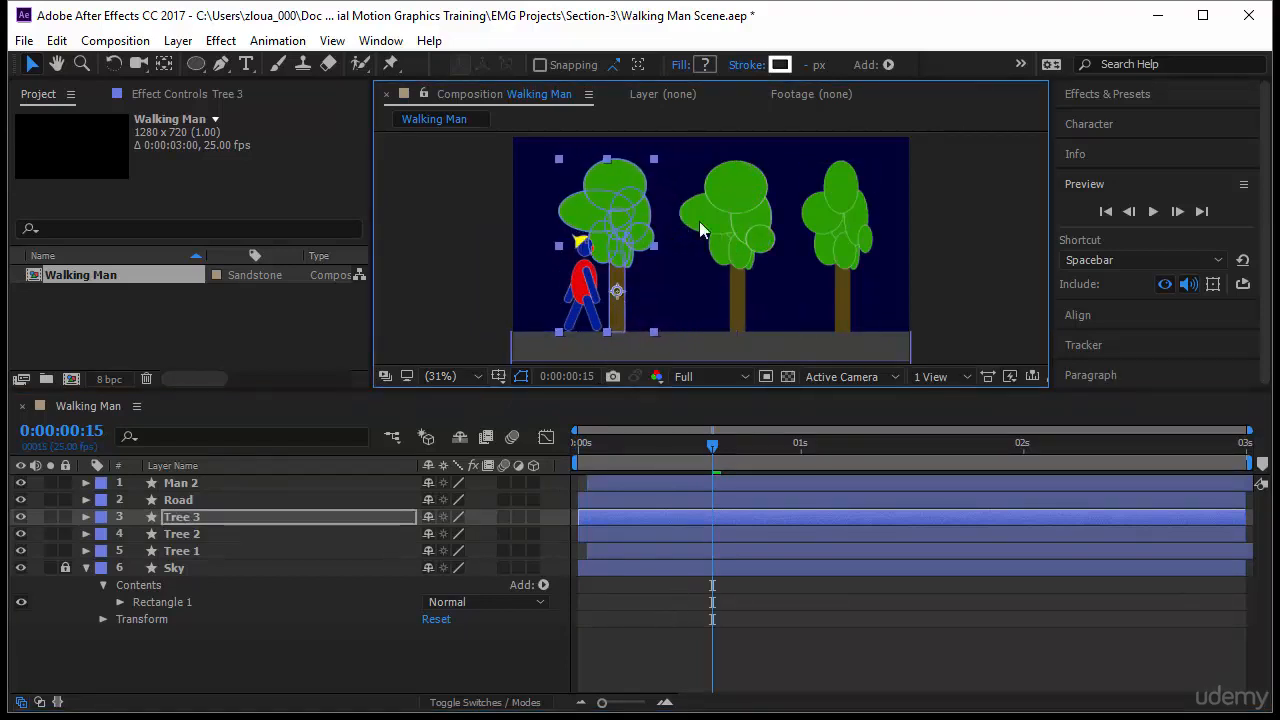
Step: Vary Tree 3's foliage by widening the lower middle ellipse, shrinking the top one, and narrowing the left and right ones
double_click(631, 261)
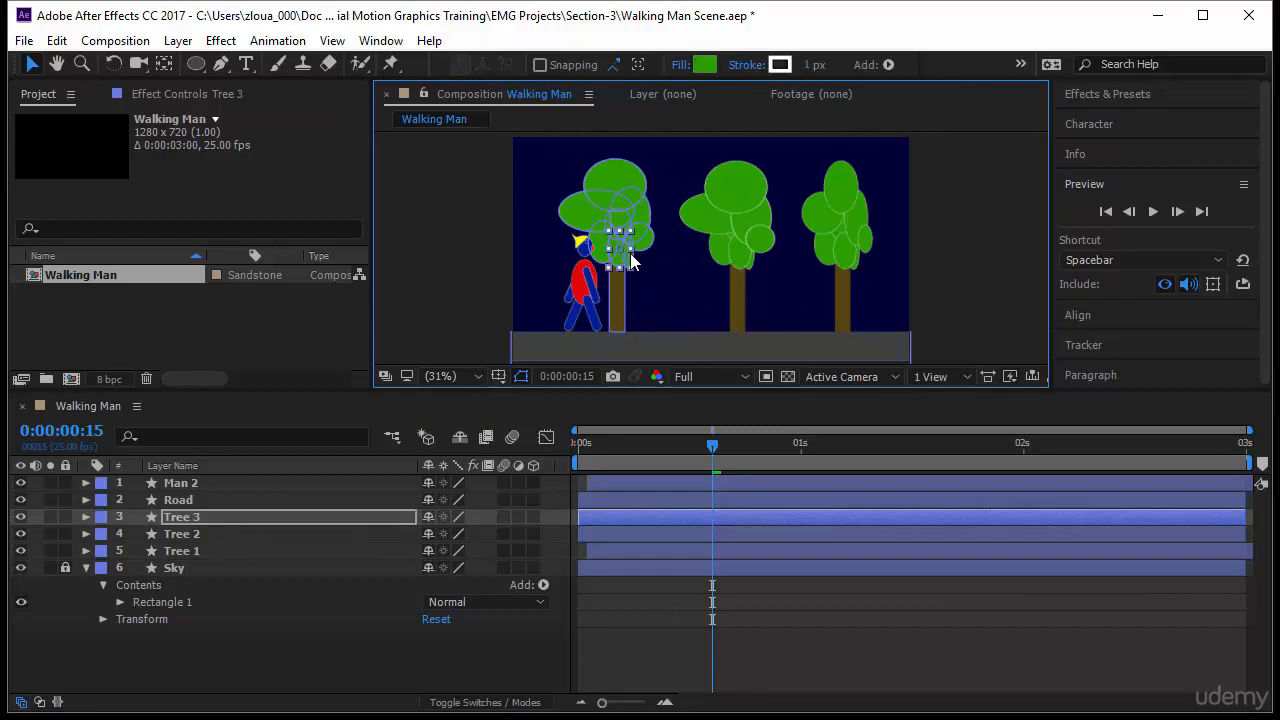
drag(632, 248, 640, 247)
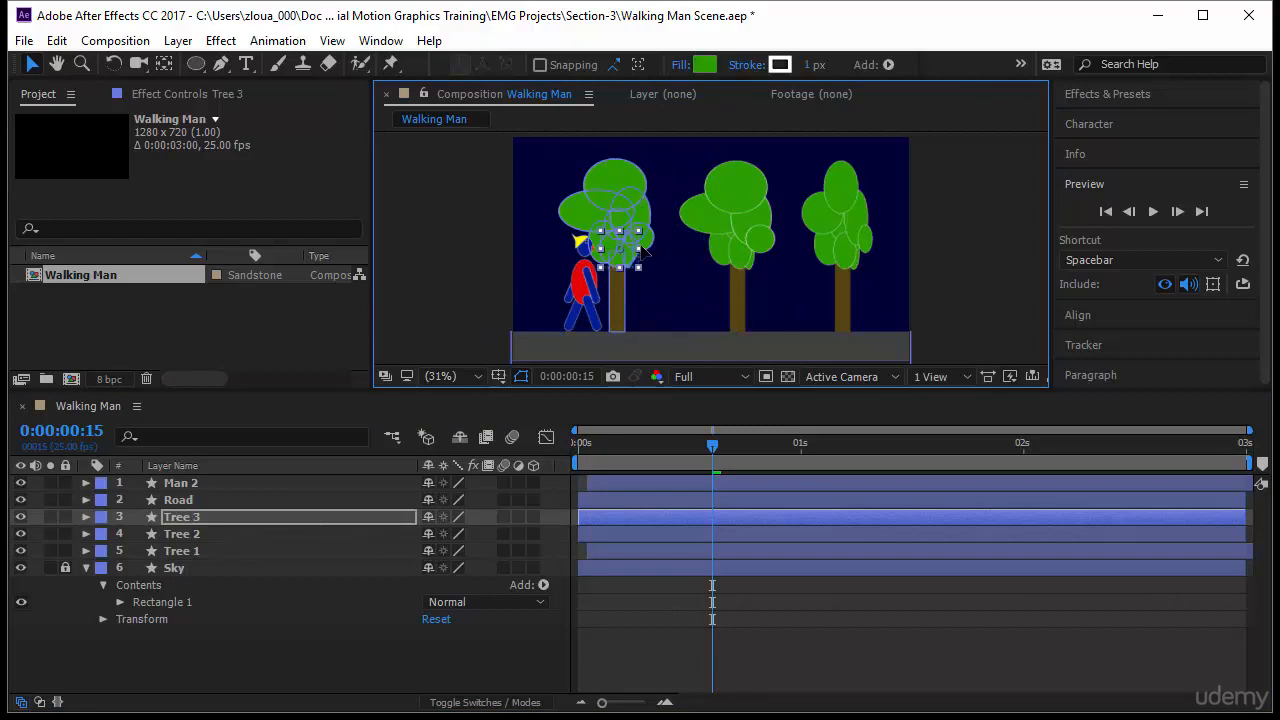
click(614, 170)
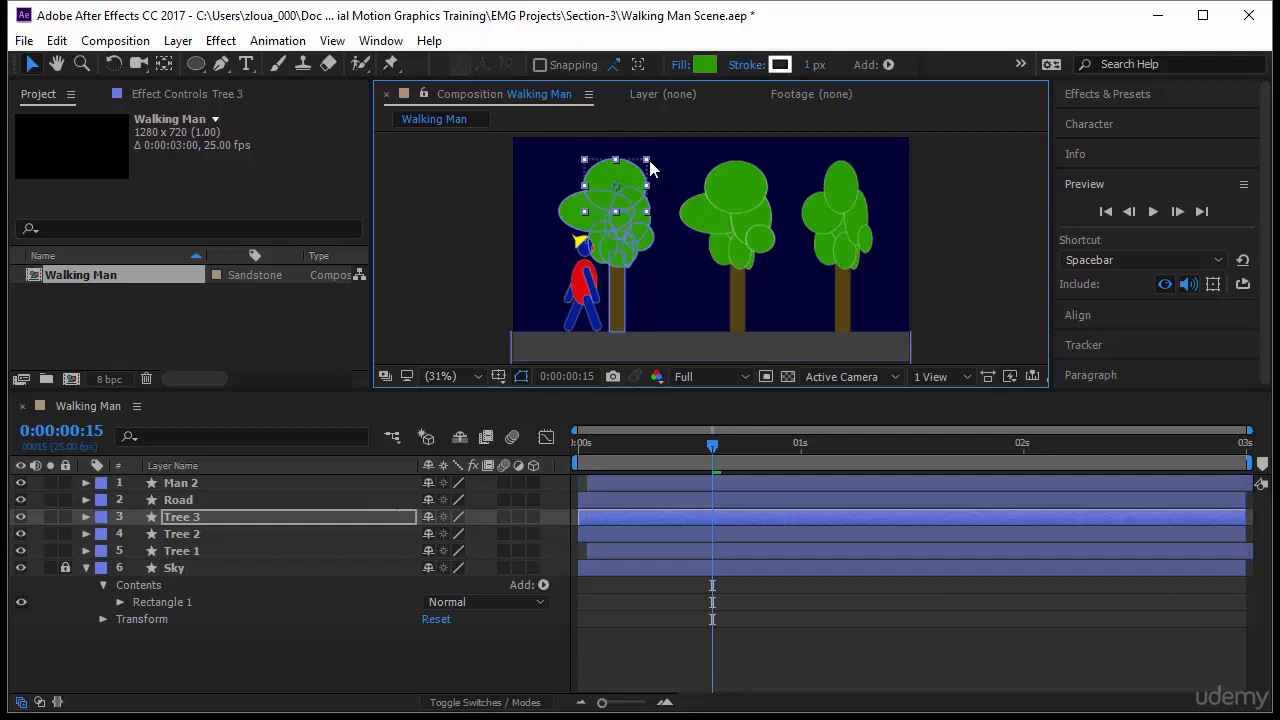
drag(643, 163, 628, 173)
click(581, 212)
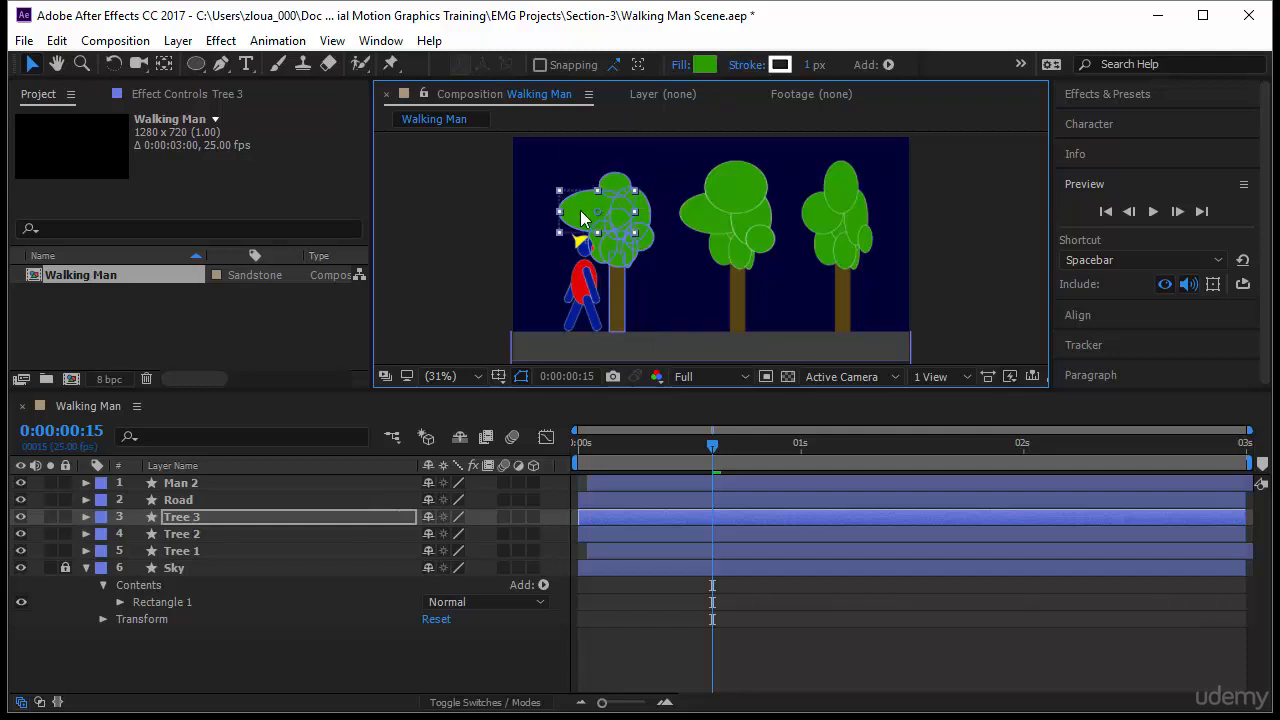
drag(559, 213, 645, 217)
click(645, 213)
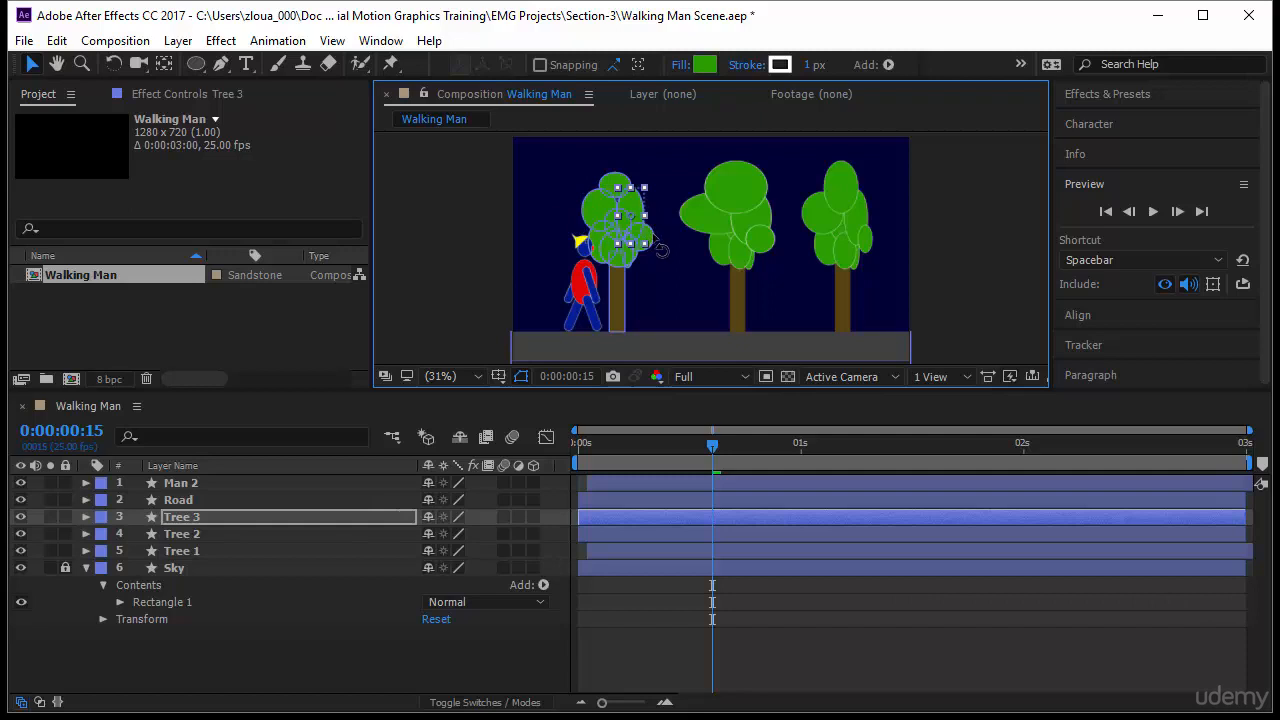
click(660, 654)
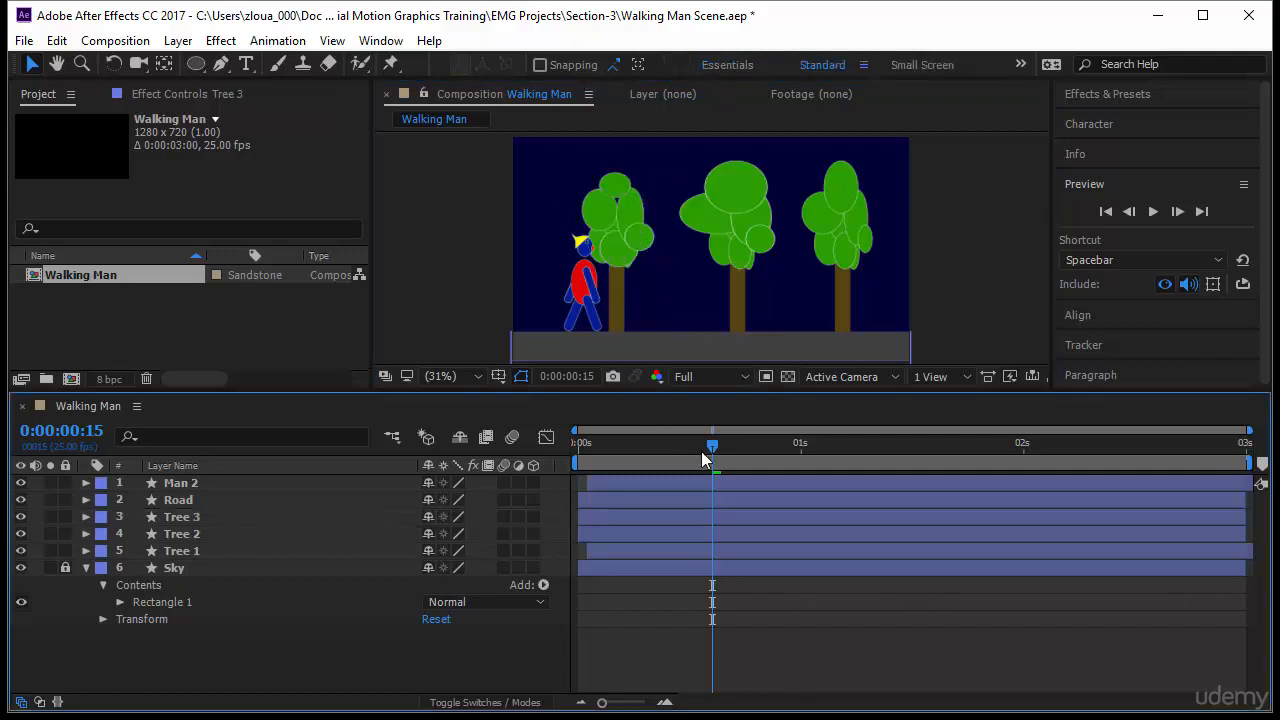
Step: Stagger the trees by starting Tree 2 one frame and Tree 1 three frames after Tree 3, and preview from 0:00:00:00
click(360, 517)
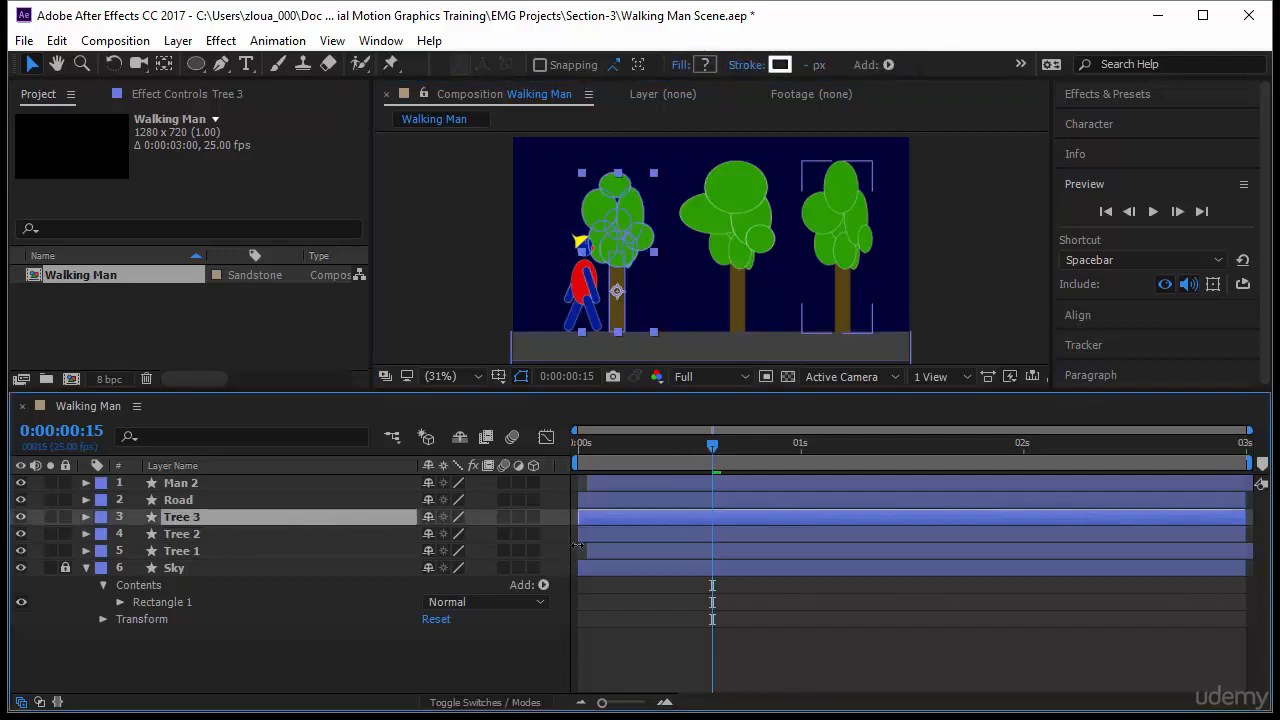
drag(612, 536, 638, 550)
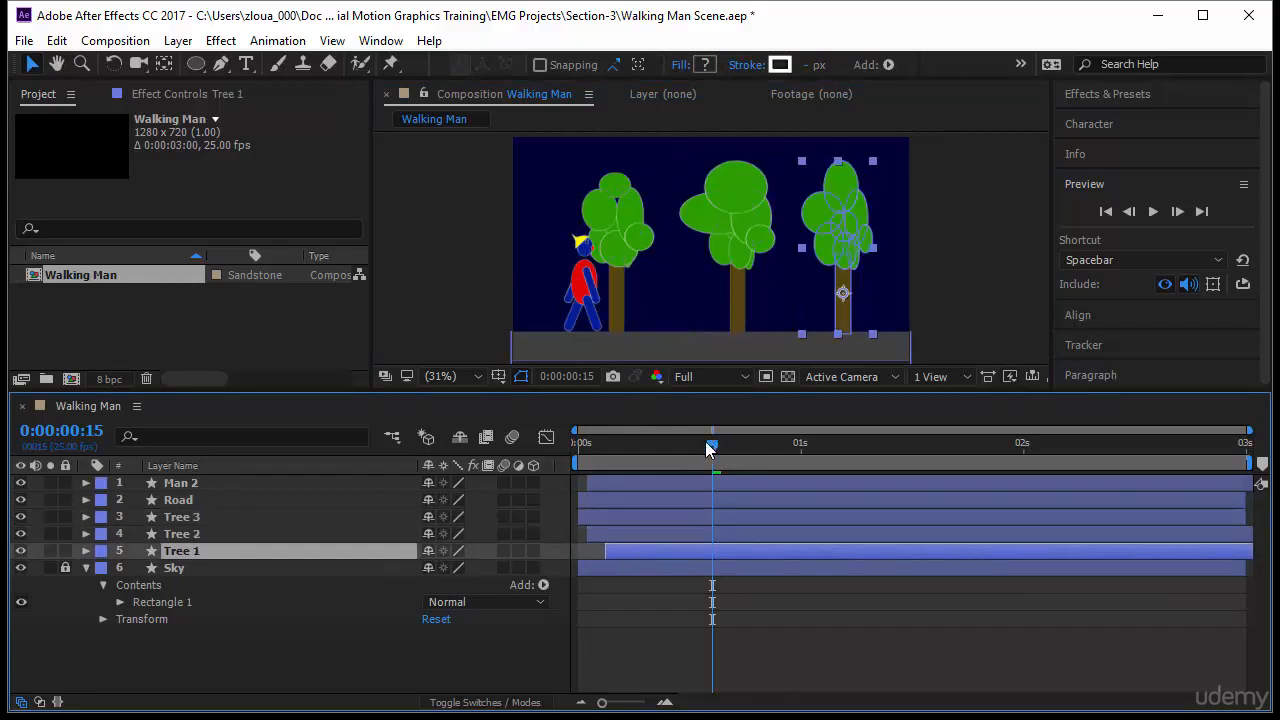
key(space)
click(678, 651)
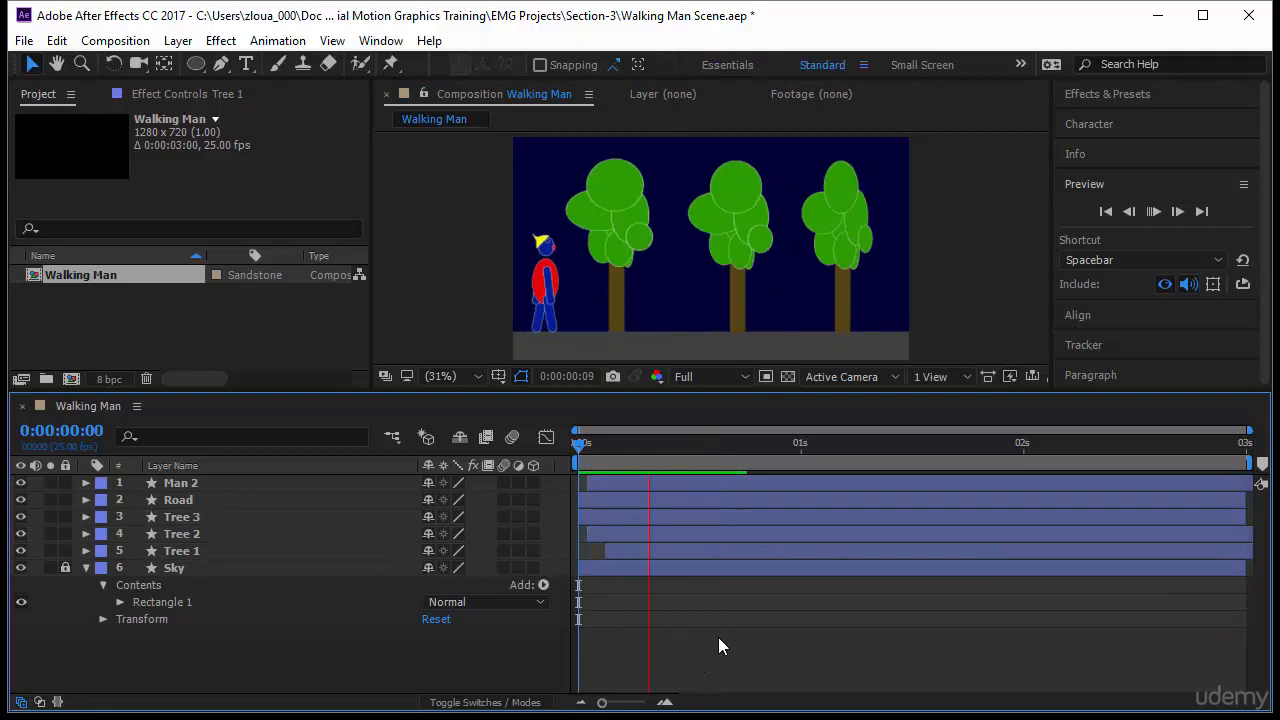